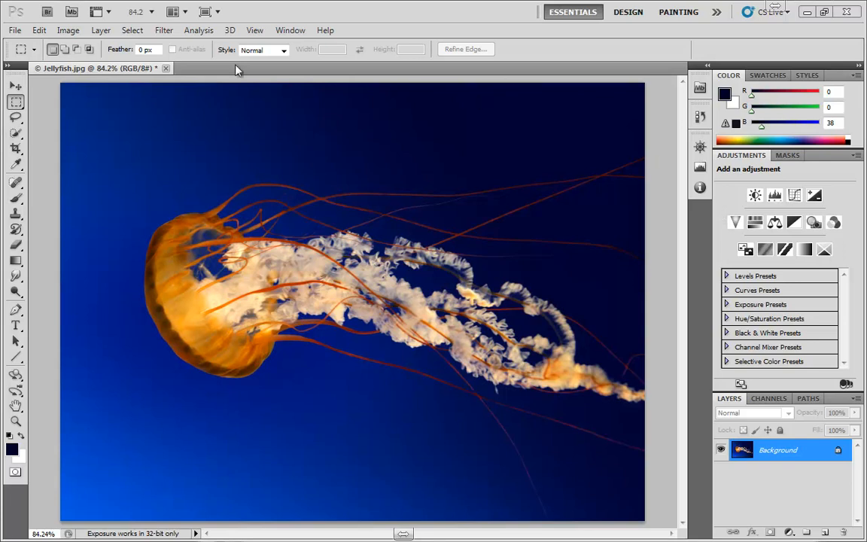
Step: Open the Color Range selection dialog and move it clear of the jellyfish's bell
{"action": "left_click", "coordinate": [132, 30]}
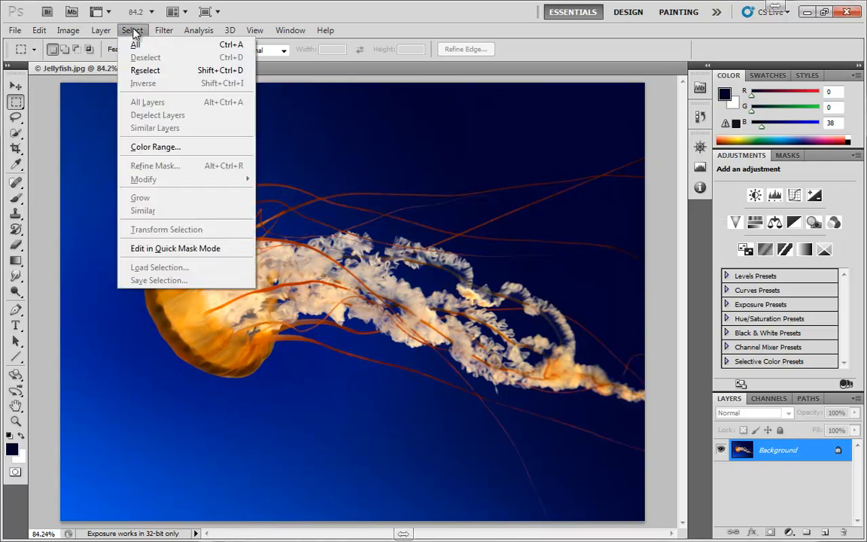
{"action": "left_click", "coordinate": [148, 145]}
{"action": "left_click_drag", "start_coordinate": [290, 192], "coordinate": [500, 139]}
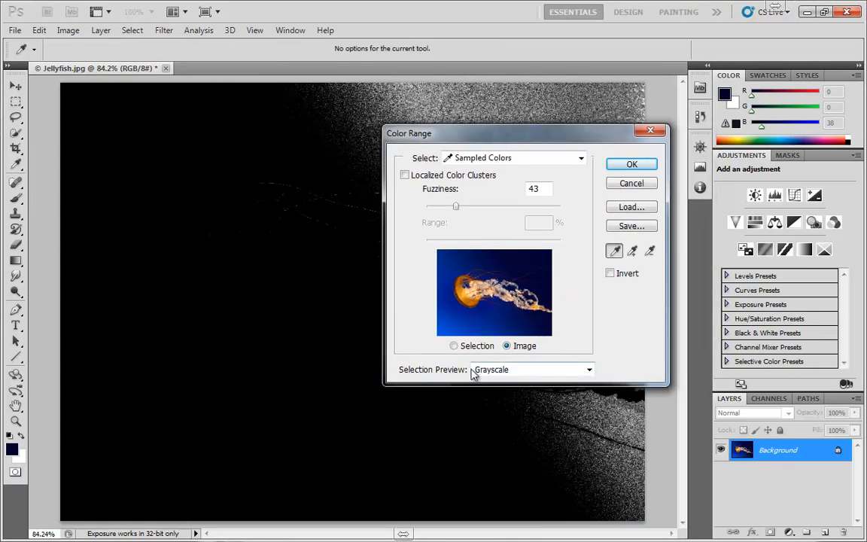
{"action": "key", "text": "alt"}
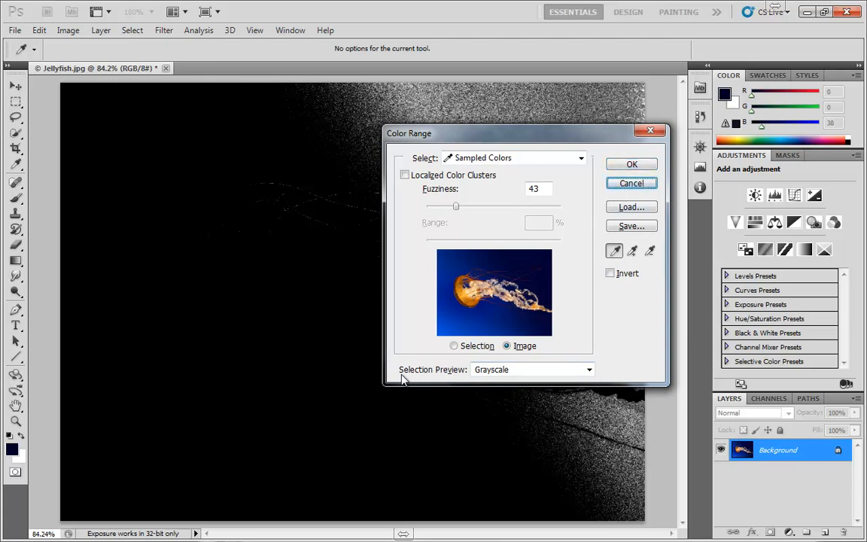
Step: Switch the selection preview to None and back to Grayscale, and sample the blue background just below the jellyfish's bell
{"action": "left_click", "coordinate": [483, 370]}
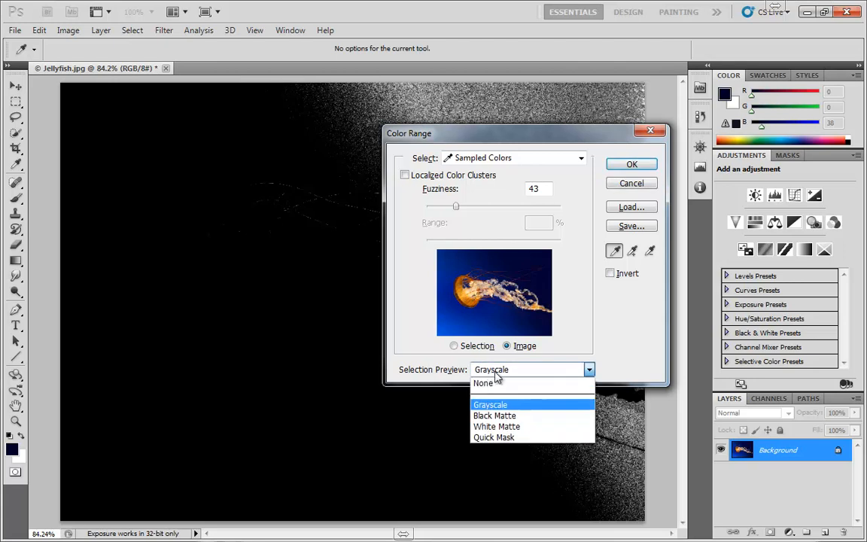
{"action": "left_click", "coordinate": [496, 385]}
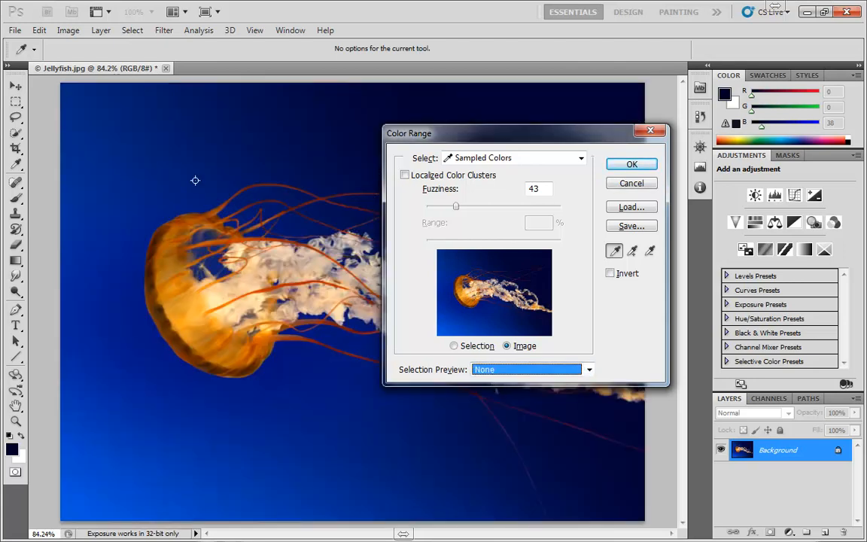
{"action": "left_click", "coordinate": [510, 370]}
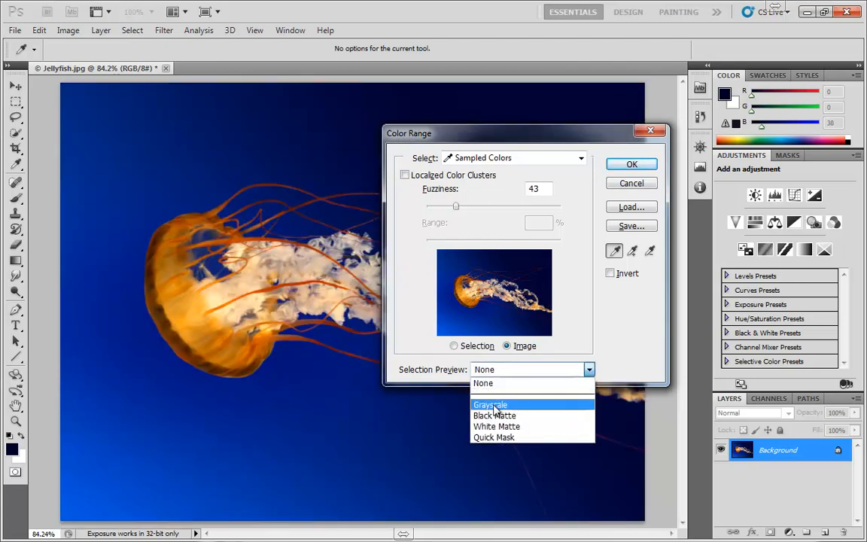
{"action": "left_click", "coordinate": [493, 407]}
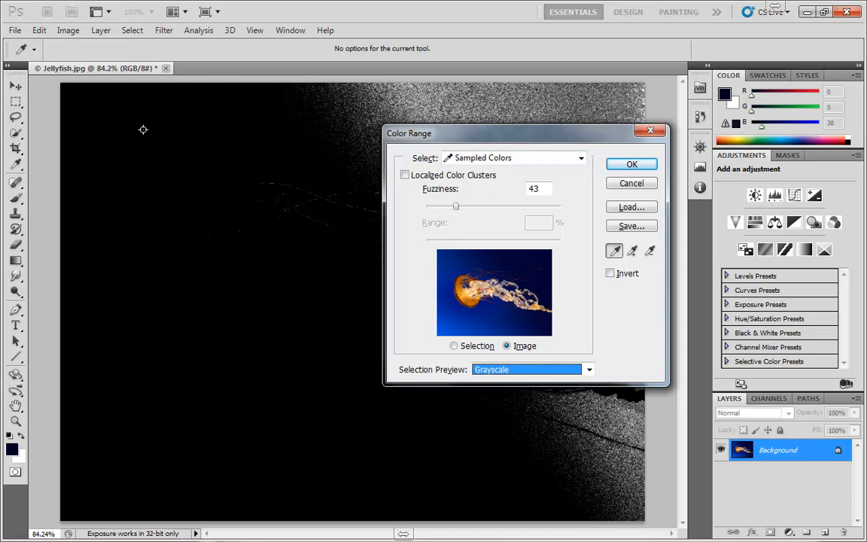
{"action": "left_click", "coordinate": [194, 373]}
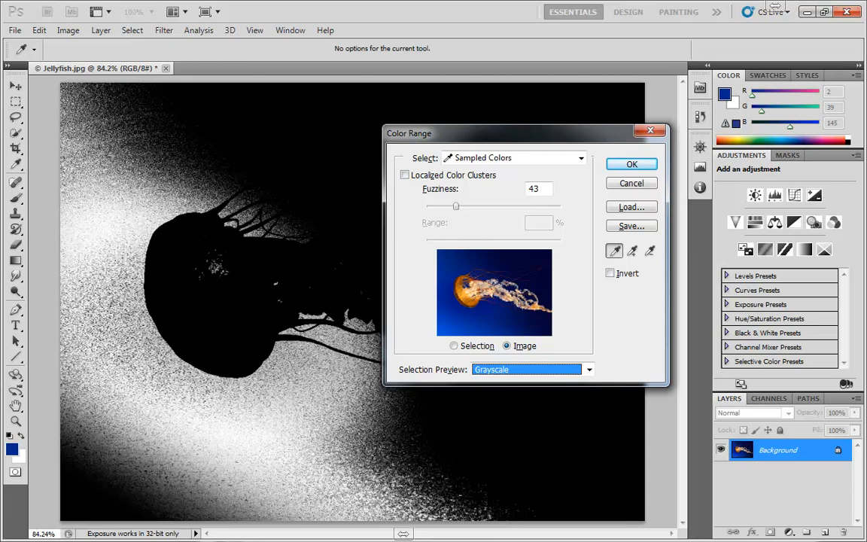
Step: Compare the Black Matte, White Matte and Quick Mask selection previews and return the preview to Grayscale
{"action": "left_click", "coordinate": [499, 369]}
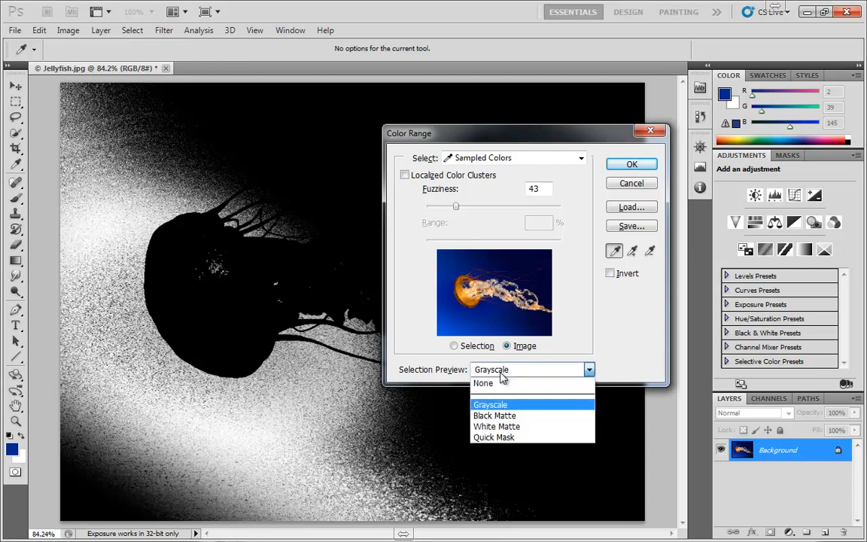
{"action": "left_click", "coordinate": [496, 414]}
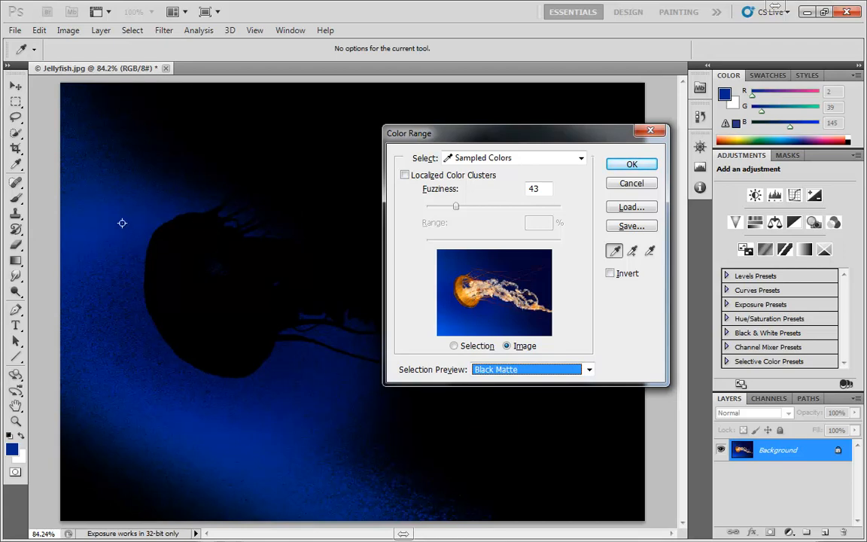
{"action": "left_click", "coordinate": [526, 369]}
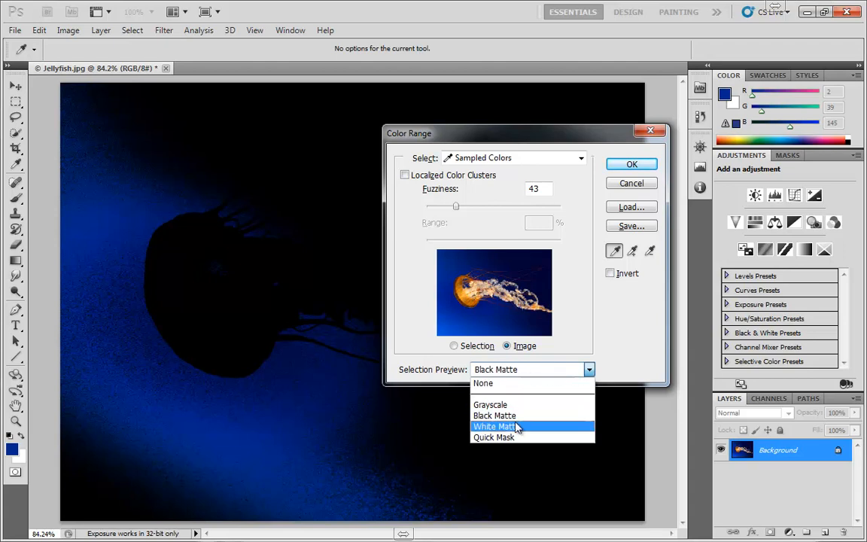
{"action": "left_click", "coordinate": [514, 428]}
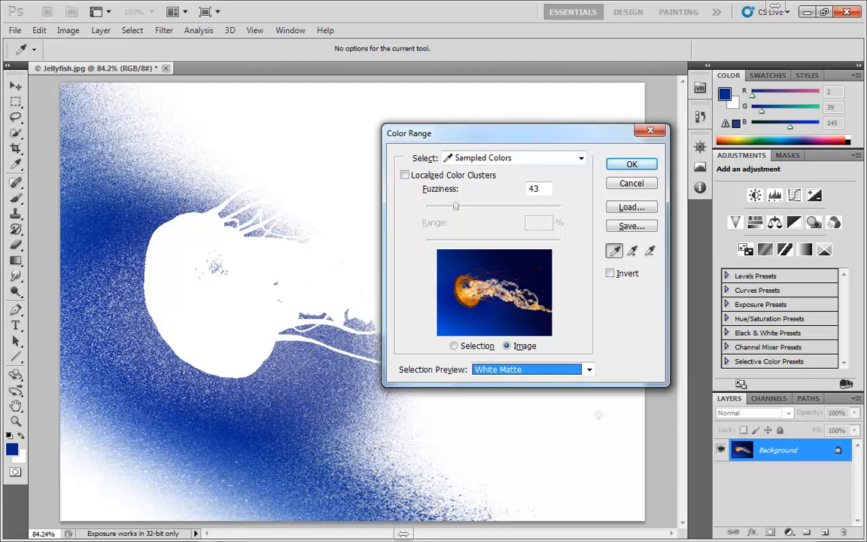
{"action": "left_click", "coordinate": [527, 368]}
{"action": "left_click", "coordinate": [506, 436]}
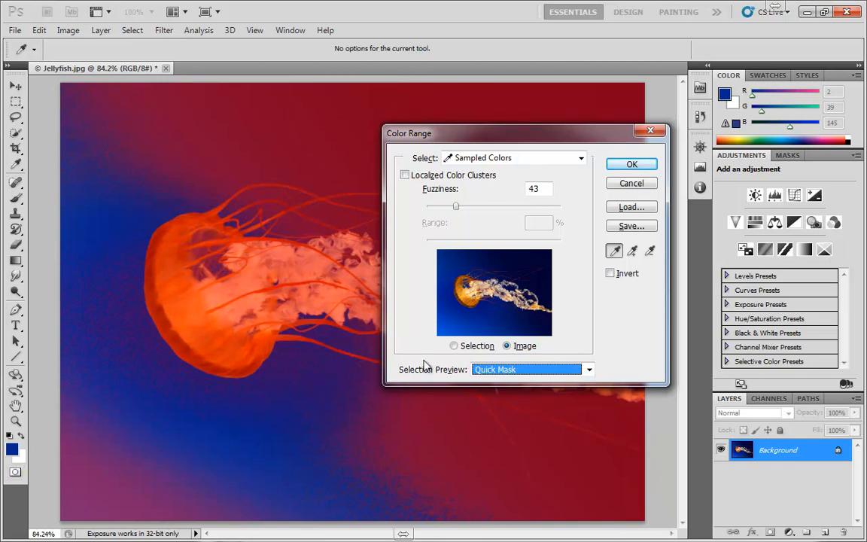
{"action": "left_click", "coordinate": [503, 369]}
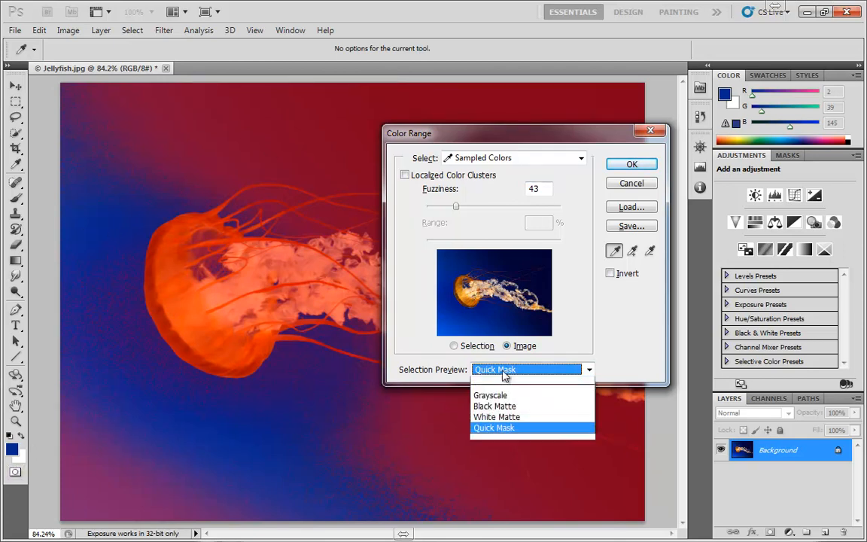
{"action": "left_click", "coordinate": [491, 397]}
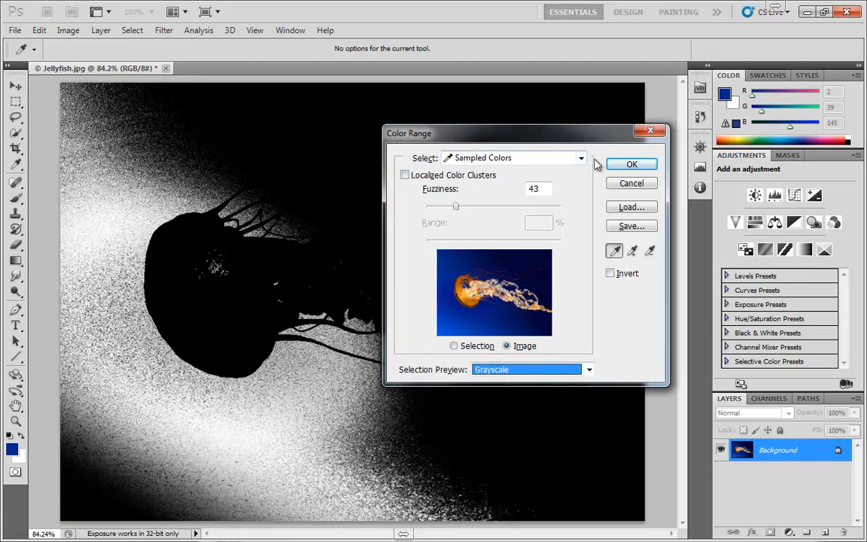
Step: Try the preset color ranges Reds, Yellows, Blues and Cyans on the jellyfish image
{"action": "left_click", "coordinate": [478, 159]}
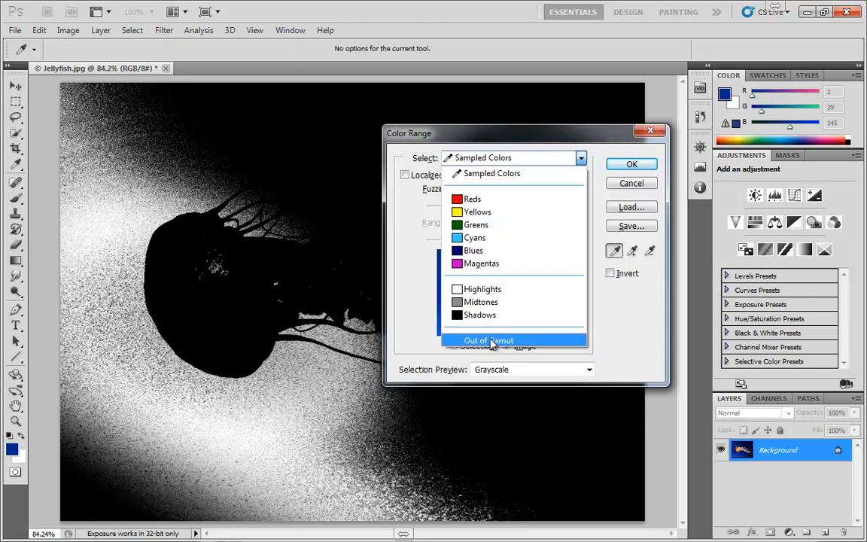
{"action": "left_click", "coordinate": [494, 198]}
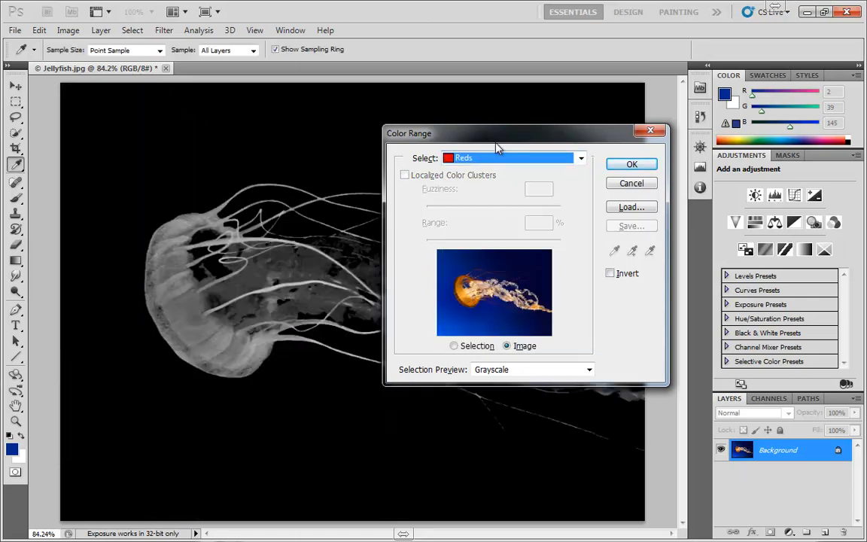
{"action": "left_click_drag", "start_coordinate": [499, 133], "coordinate": [582, 121]}
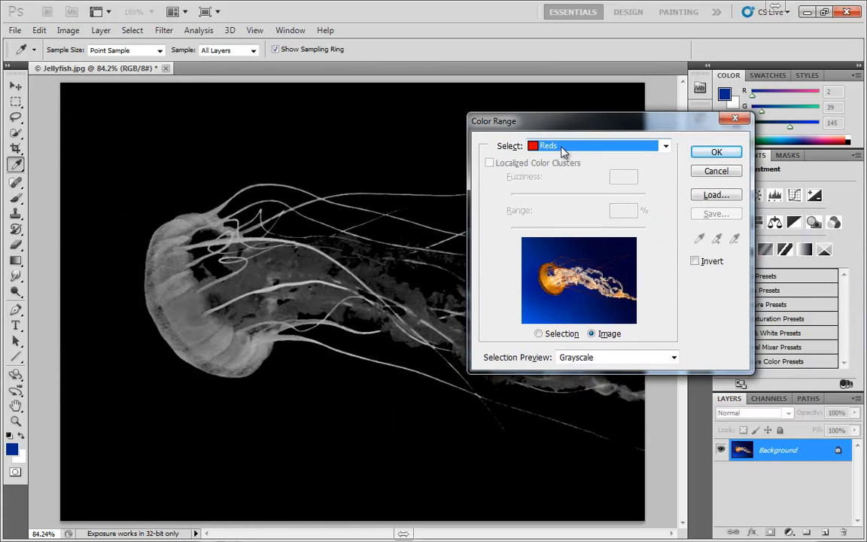
{"action": "left_click", "coordinate": [563, 147]}
{"action": "left_click", "coordinate": [560, 199]}
{"action": "left_click", "coordinate": [563, 153]}
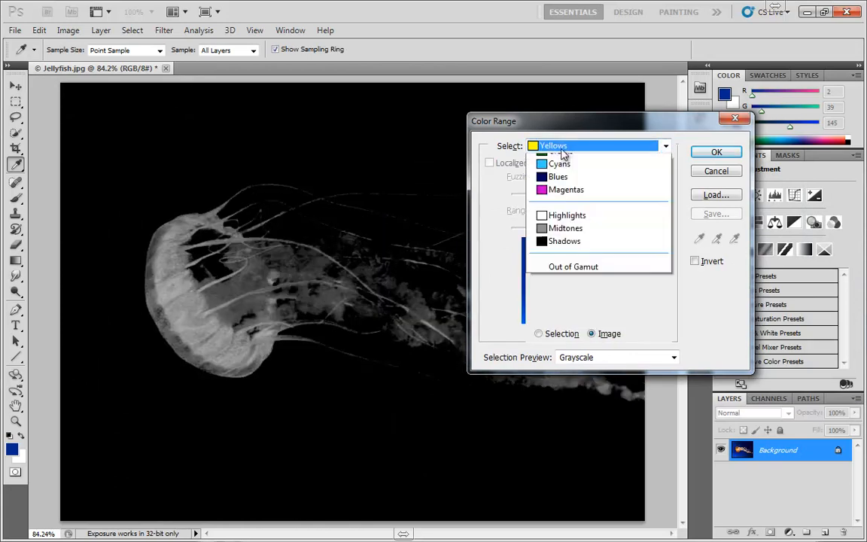
{"action": "left_click", "coordinate": [549, 237]}
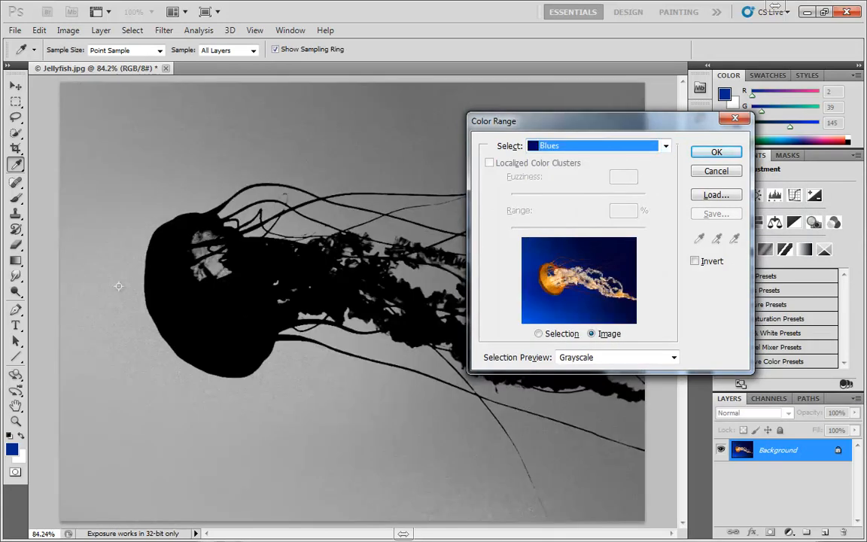
{"action": "left_click", "coordinate": [561, 145]}
{"action": "left_click", "coordinate": [527, 224]}
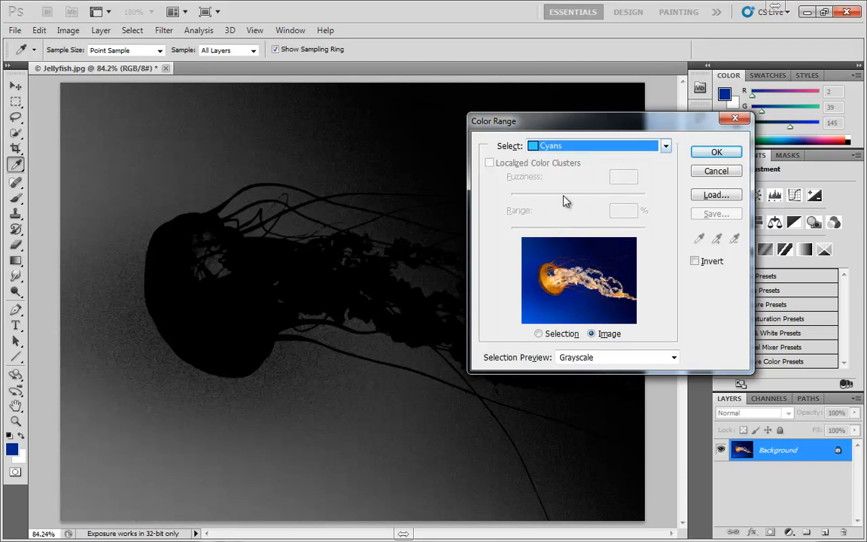
Step: Try the Highlights and Shadows tonal ranges and the Out of Gamut range on the image
{"action": "left_click", "coordinate": [572, 146]}
{"action": "left_click", "coordinate": [566, 273]}
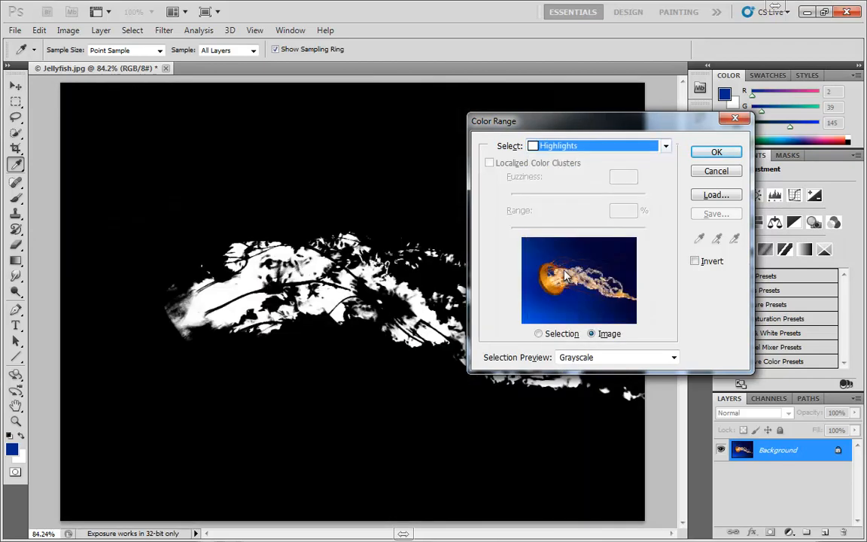
{"action": "left_click", "coordinate": [572, 147]}
{"action": "left_click", "coordinate": [565, 299]}
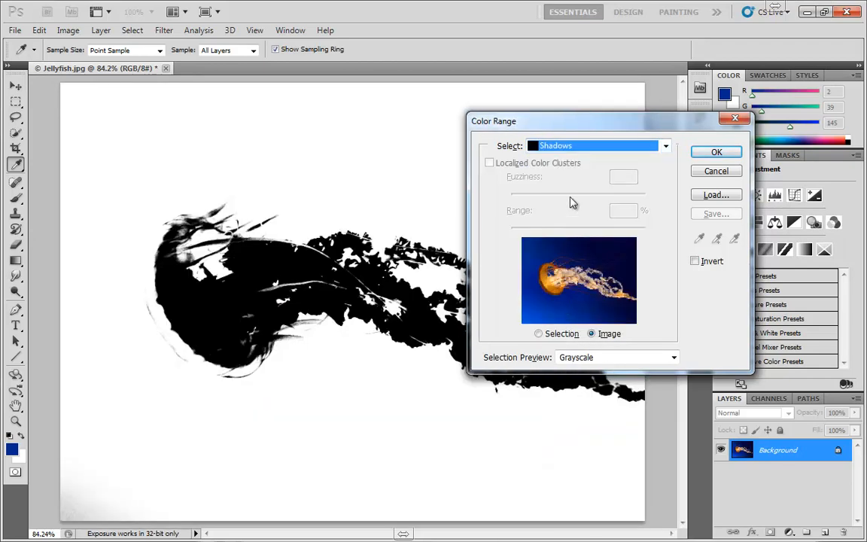
{"action": "left_click", "coordinate": [568, 147]}
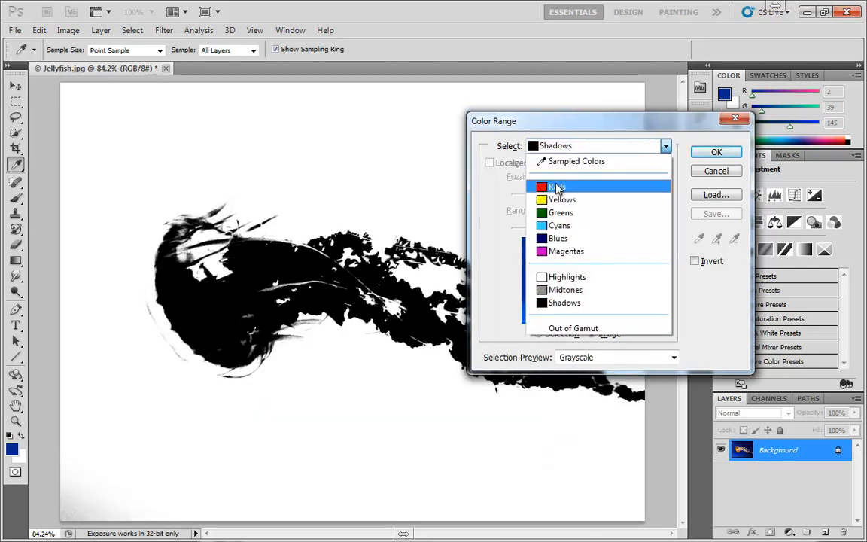
{"action": "left_click", "coordinate": [570, 329]}
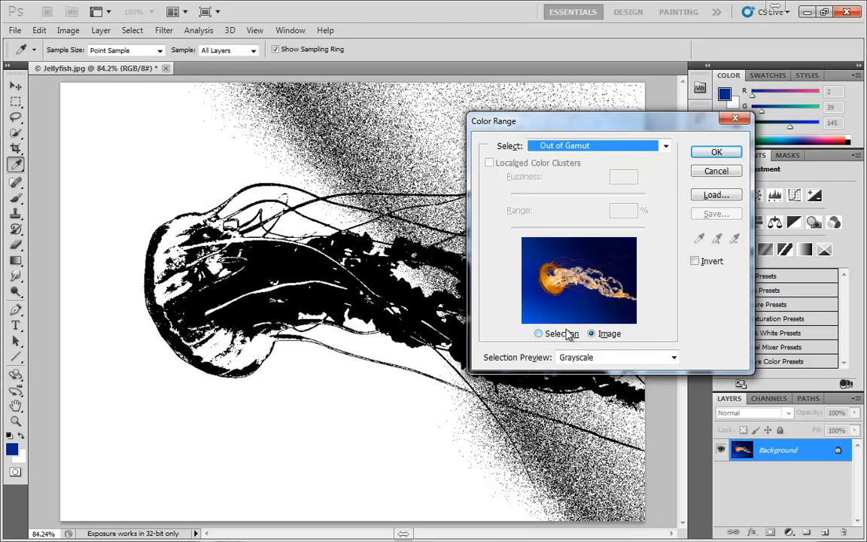
Step: Set the range back to Sampled Colors and sample various blues across the background around the jellyfish
{"action": "left_click", "coordinate": [565, 145]}
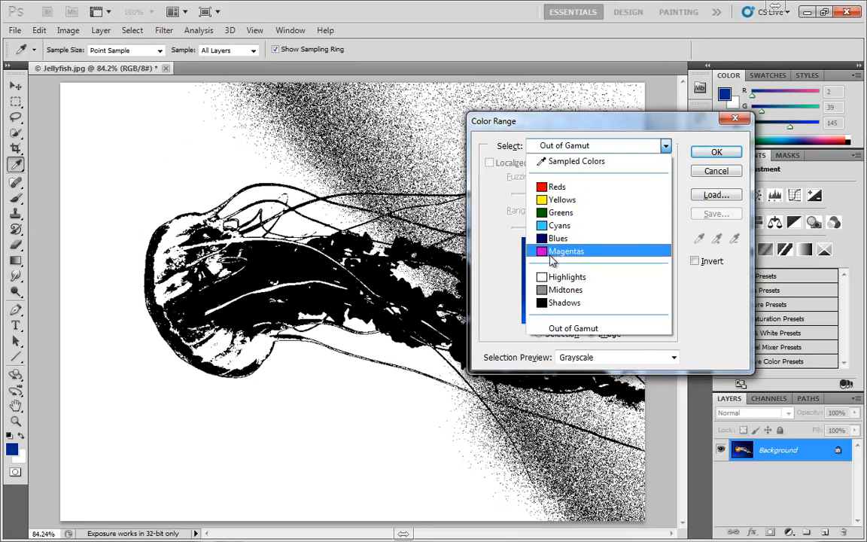
{"action": "left_click", "coordinate": [570, 161]}
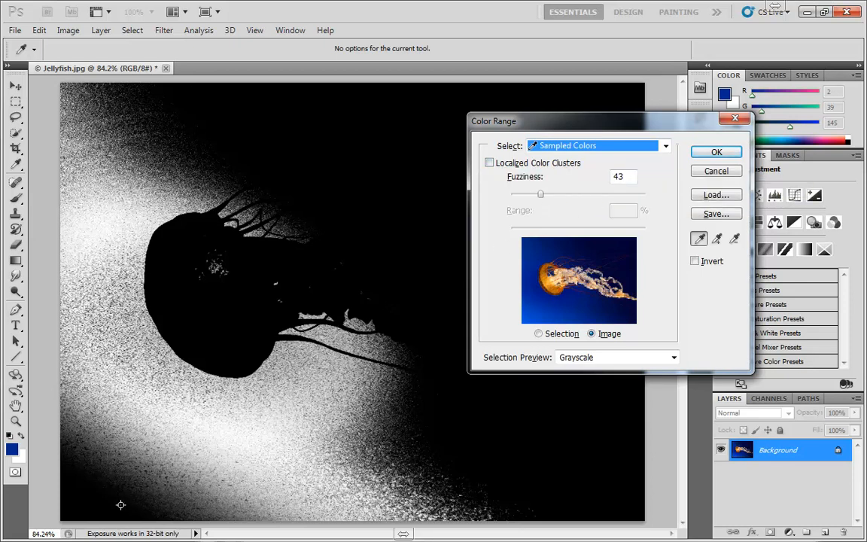
{"action": "left_click", "coordinate": [104, 446]}
{"action": "left_click", "coordinate": [247, 402]}
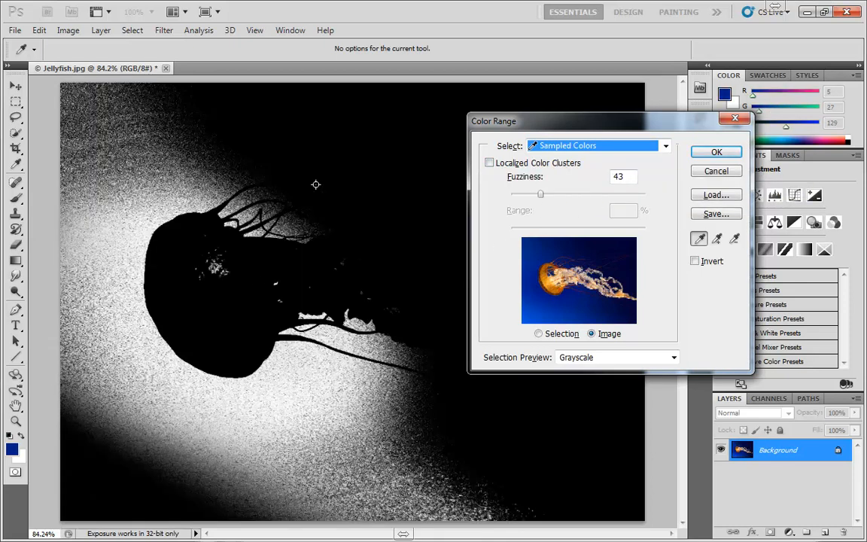
{"action": "left_click", "coordinate": [359, 153]}
{"action": "left_click", "coordinate": [215, 138]}
{"action": "left_click", "coordinate": [120, 197]}
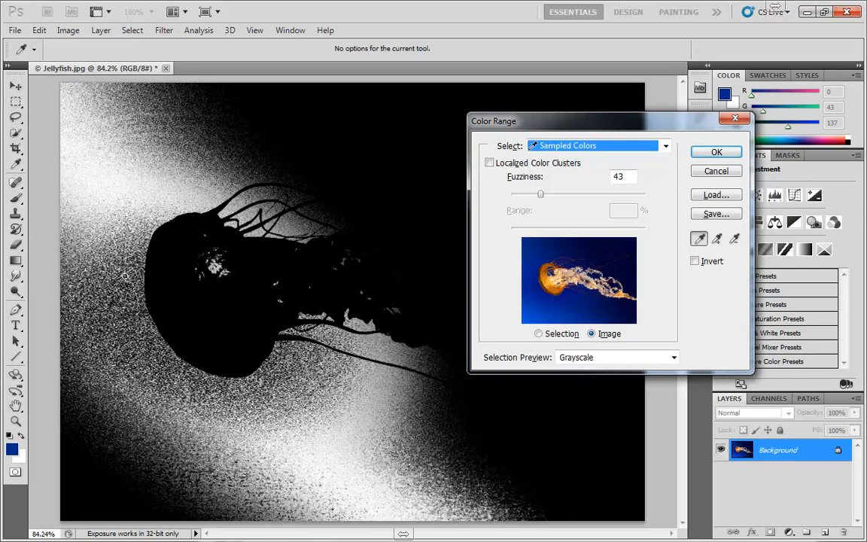
{"action": "left_click", "coordinate": [235, 462]}
{"action": "left_click", "coordinate": [451, 420]}
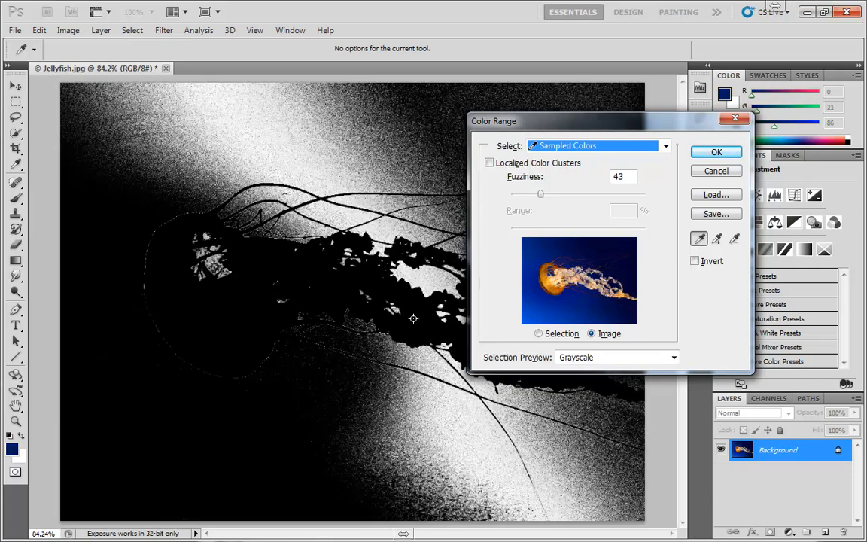
{"action": "left_click", "coordinate": [429, 128]}
{"action": "left_click", "coordinate": [271, 118]}
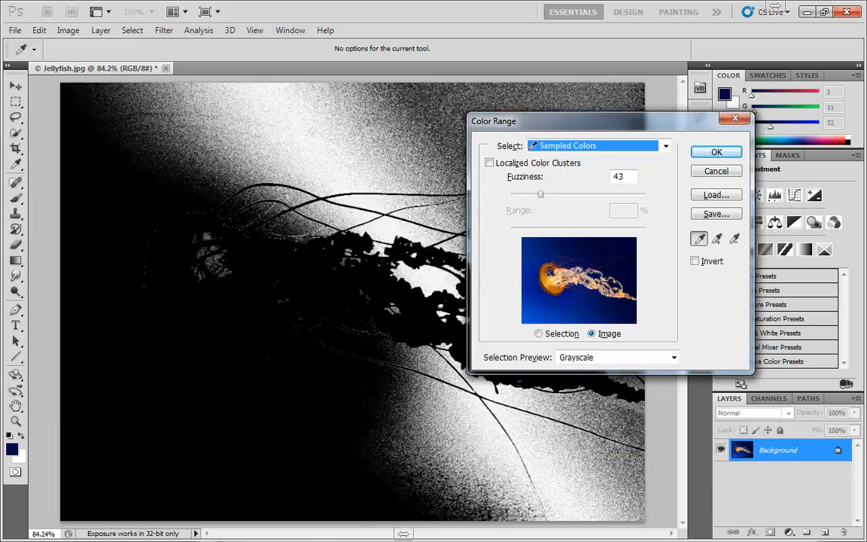
{"action": "left_click", "coordinate": [234, 140]}
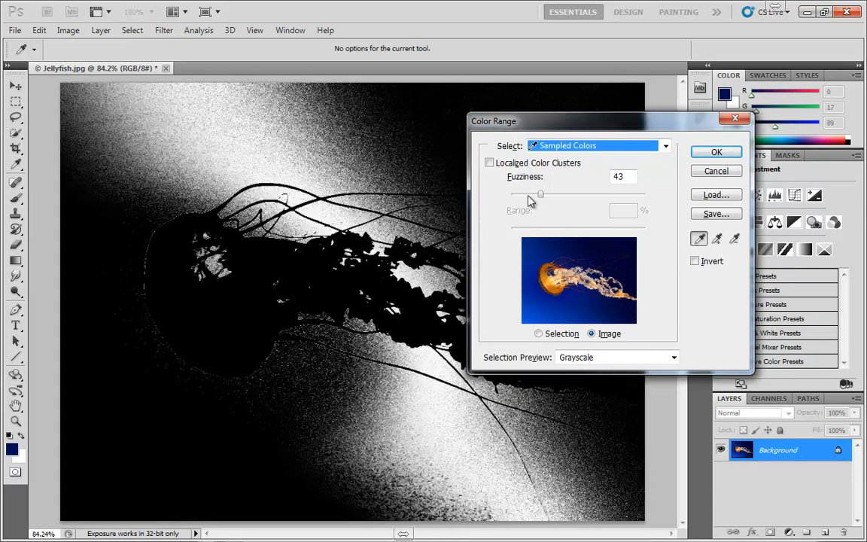
{"action": "left_click", "coordinate": [148, 184]}
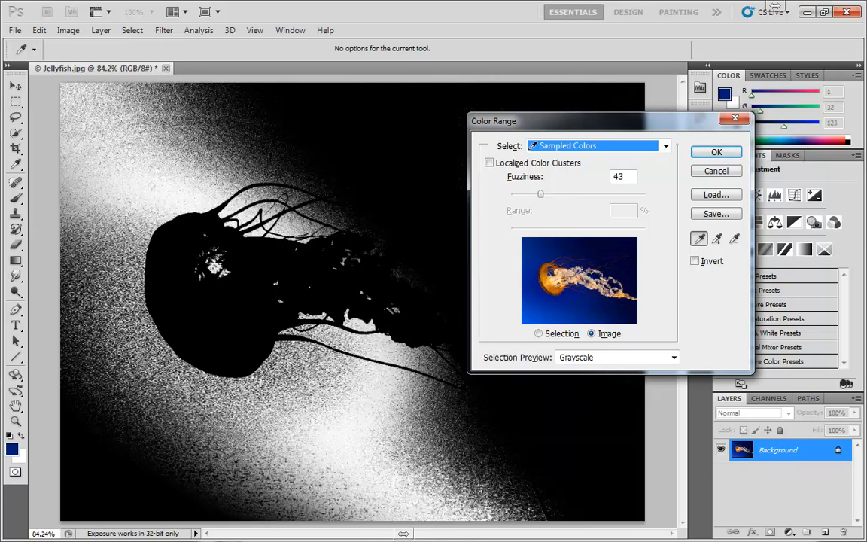
Step: Reduce Fuzziness to 0 and sample several blue background spots above the jellyfish's bell
{"action": "left_click_drag", "start_coordinate": [539, 194], "coordinate": [504, 199]}
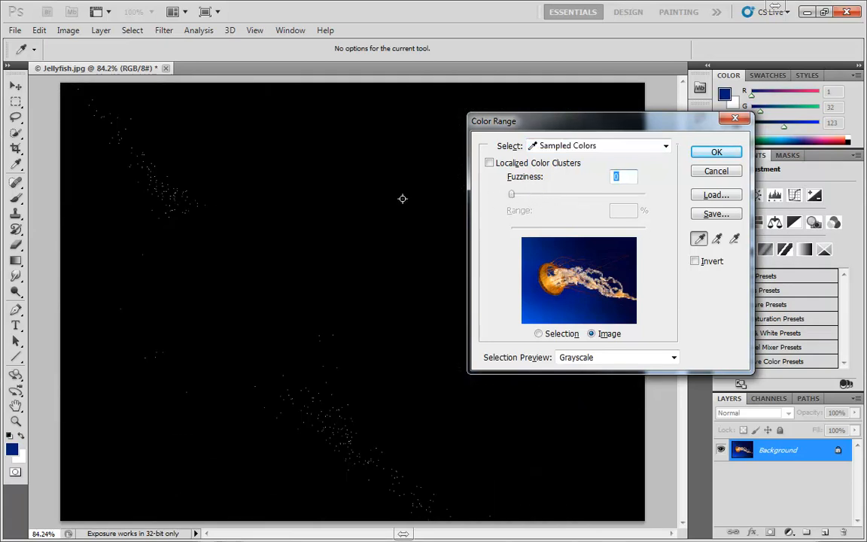
{"action": "left_click", "coordinate": [218, 159]}
{"action": "left_click", "coordinate": [165, 170]}
{"action": "left_click", "coordinate": [142, 186]}
{"action": "left_click", "coordinate": [173, 153]}
{"action": "left_click", "coordinate": [174, 167]}
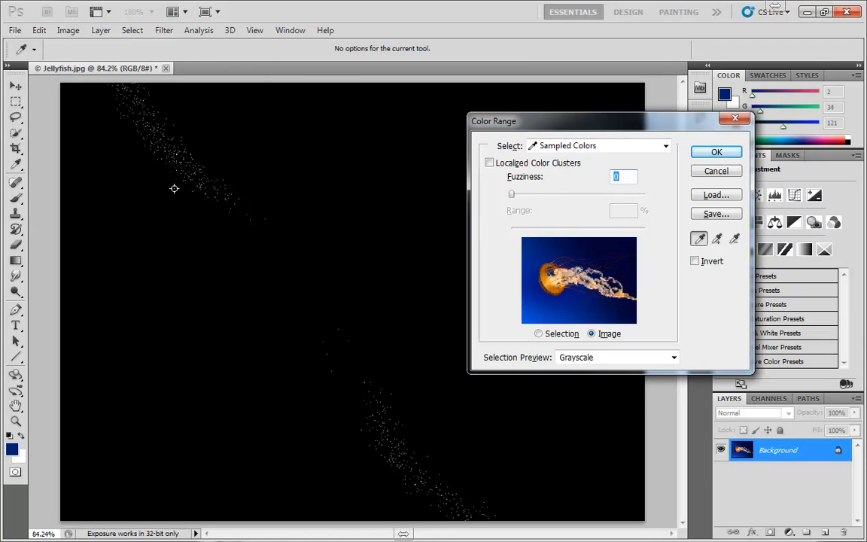
Step: Sample more background blues above the jellyfish's bell and raise Fuzziness to 200
{"action": "left_click", "coordinate": [174, 188]}
{"action": "left_click", "coordinate": [210, 160]}
{"action": "left_click_drag", "start_coordinate": [511, 195], "coordinate": [667, 199]}
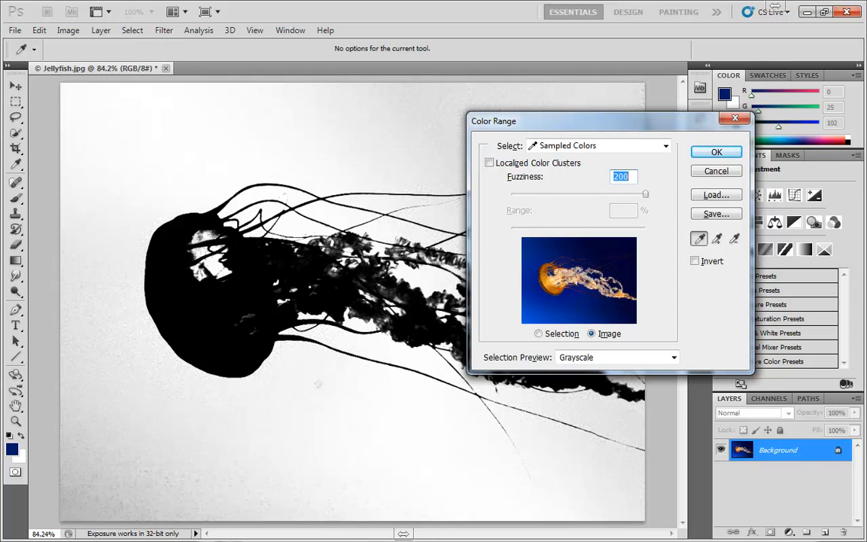
{"action": "left_click", "coordinate": [184, 115]}
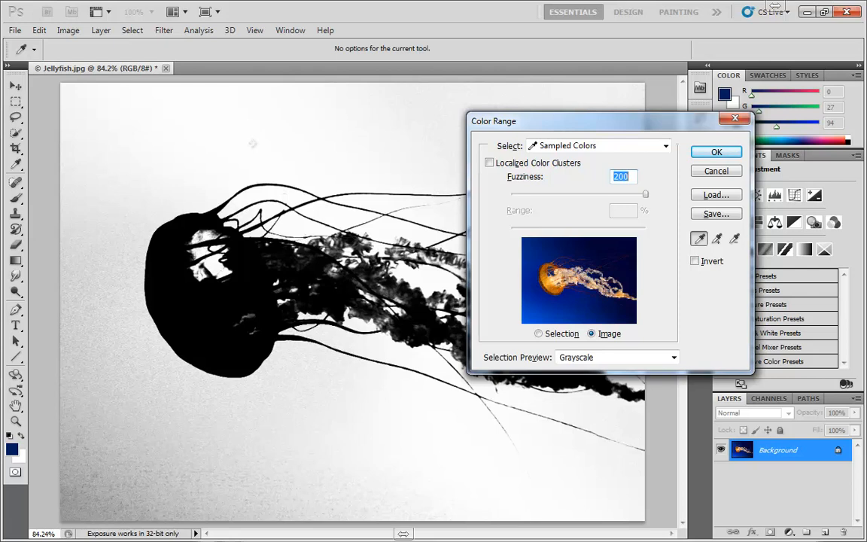
Step: Lower Fuzziness to 61 and sample the blues down the image's left edge and above the tentacles
{"action": "mouse_move", "coordinate": [563, 195]}
{"action": "left_mouse_down"}
{"action": "mouse_move", "coordinate": [537, 198]}
{"action": "mouse_move", "coordinate": [552, 196]}
{"action": "left_mouse_up"}
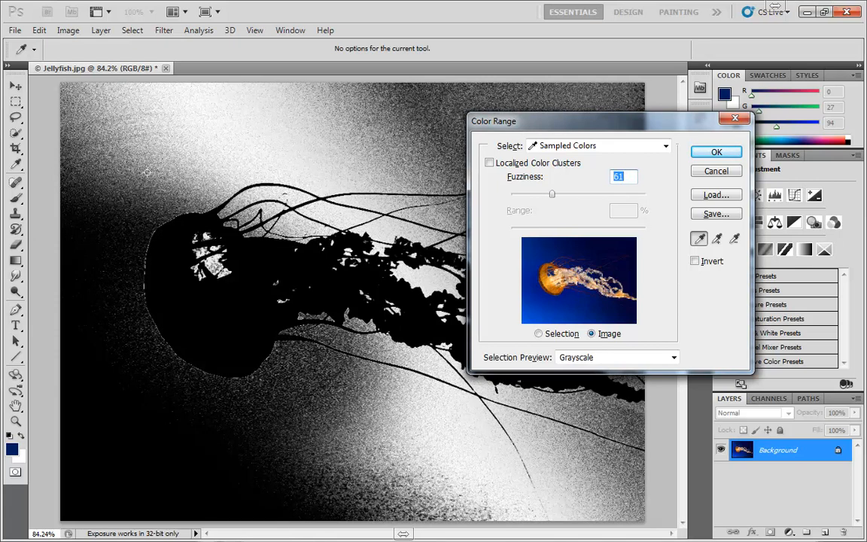
{"action": "left_click_drag", "start_coordinate": [104, 191], "coordinate": [96, 505]}
{"action": "left_click", "coordinate": [424, 119]}
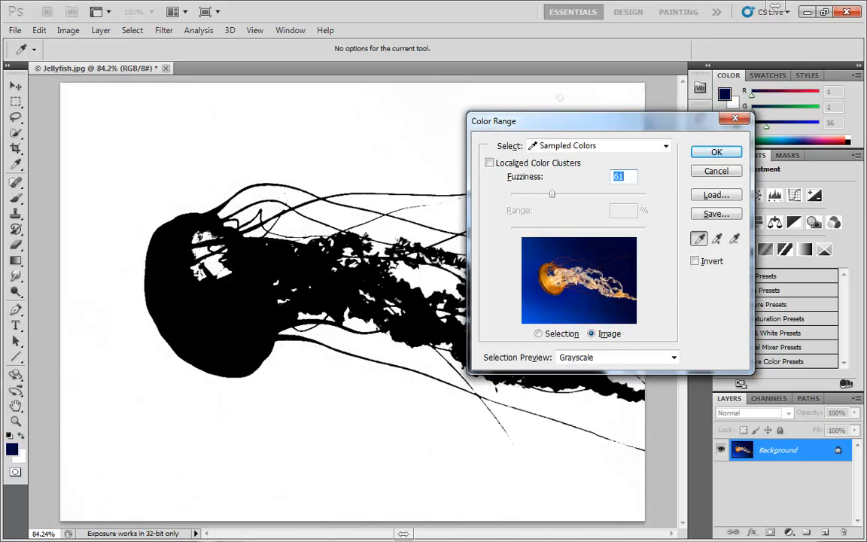
Step: Move the Color Range dialog aside, sample the dark blue near the image's right edge, and put the dialog back
{"action": "left_click_drag", "start_coordinate": [626, 125], "coordinate": [578, 207]}
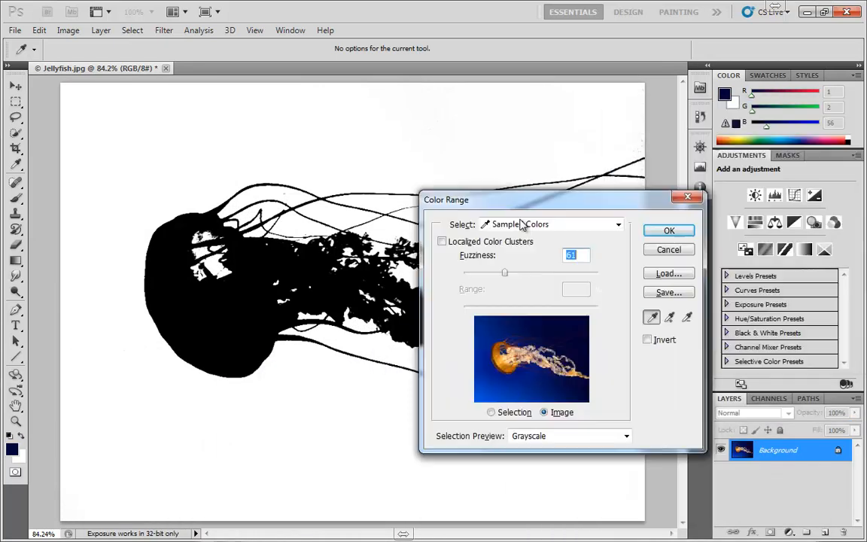
{"action": "left_click_drag", "start_coordinate": [521, 224], "coordinate": [370, 288]}
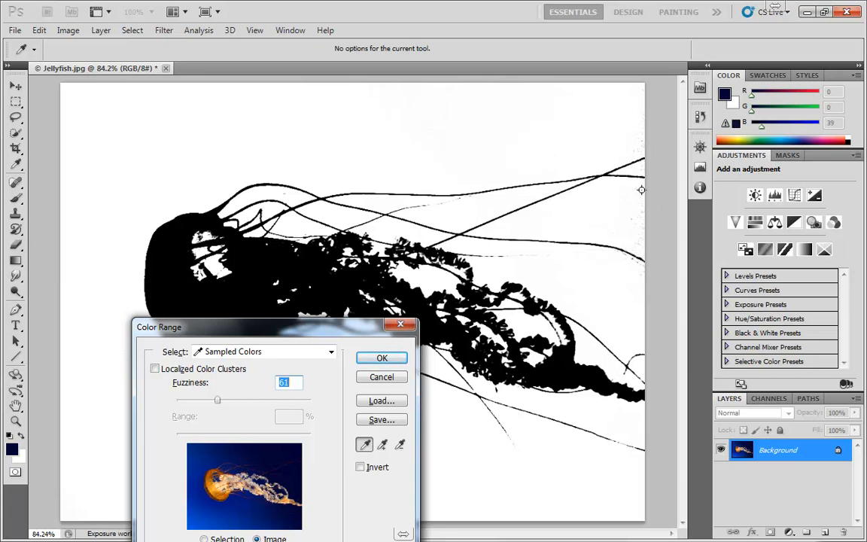
{"action": "left_click", "coordinate": [579, 173]}
{"action": "left_click_drag", "start_coordinate": [309, 319], "coordinate": [617, 103]}
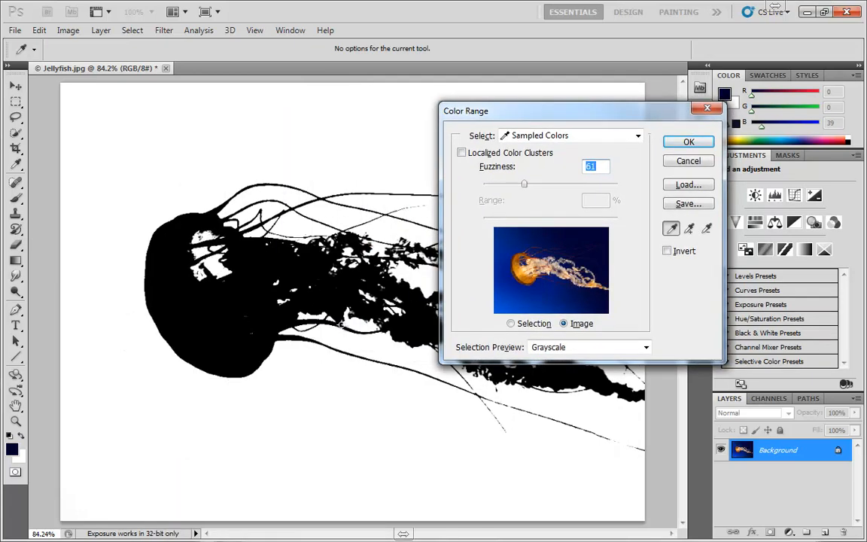
Step: Raise Fuzziness to 123 and compare the selection preview set to None with Grayscale
{"action": "left_click_drag", "start_coordinate": [524, 185], "coordinate": [566, 197]}
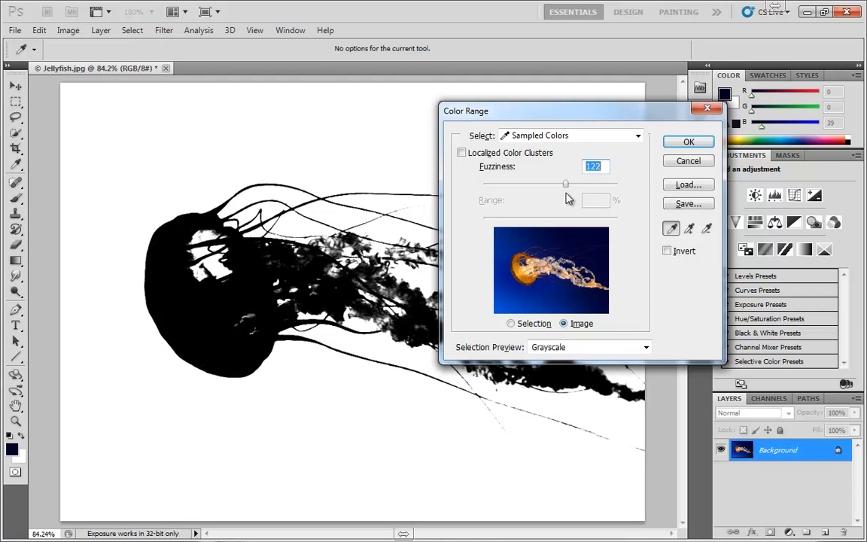
{"action": "left_click", "coordinate": [555, 345]}
{"action": "left_click", "coordinate": [557, 358]}
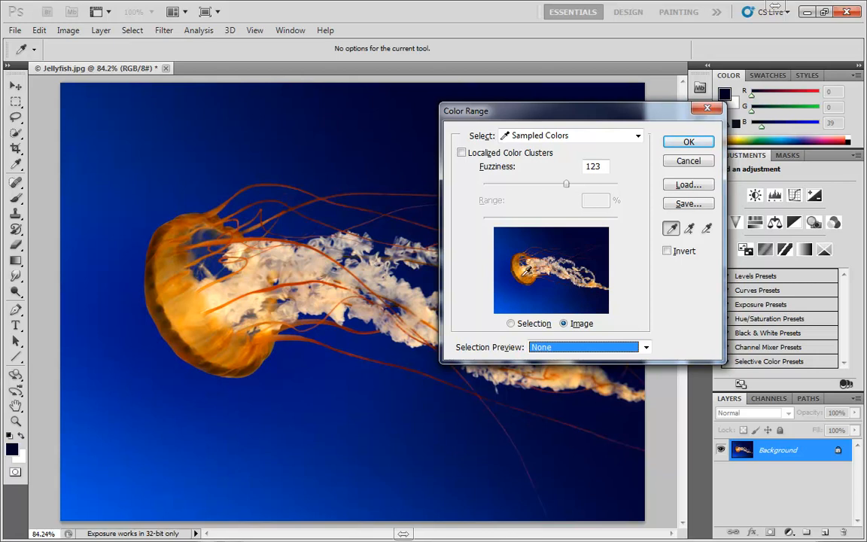
{"action": "left_click", "coordinate": [557, 348]}
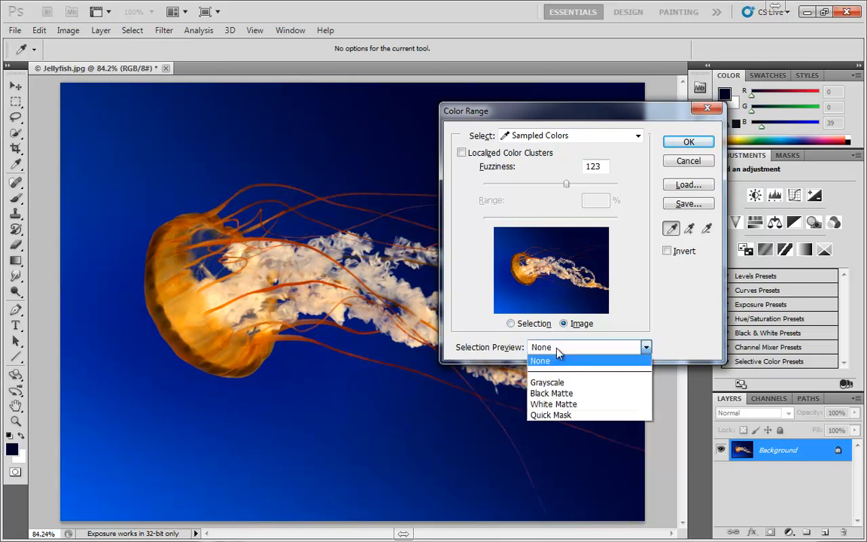
{"action": "left_click", "coordinate": [560, 380]}
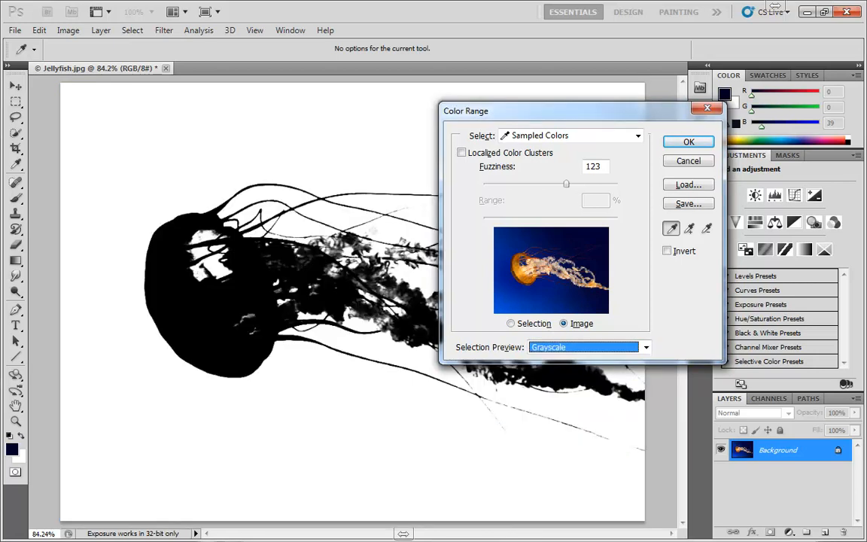
Step: Set Fuzziness to 101, enable Localized Color Clusters, and sample several background blues below the jellyfish
{"action": "left_click_drag", "start_coordinate": [566, 185], "coordinate": [550, 188]}
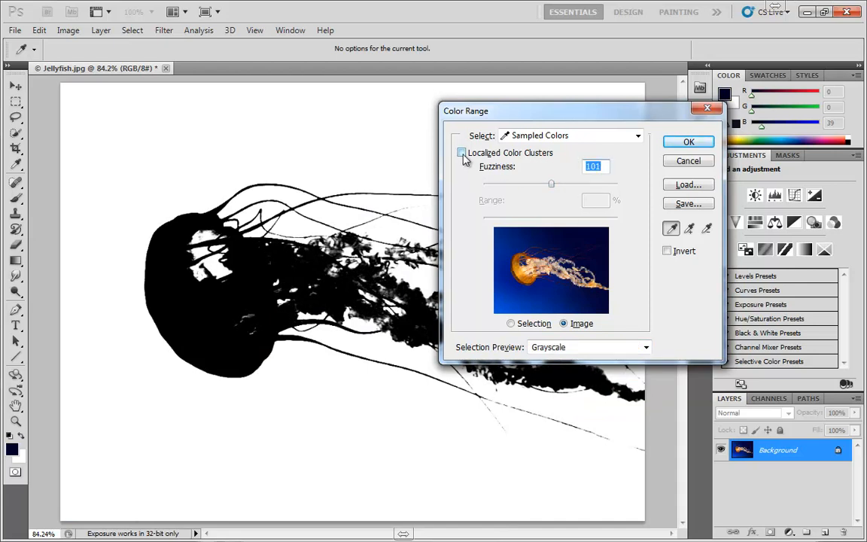
{"action": "left_click", "coordinate": [462, 154]}
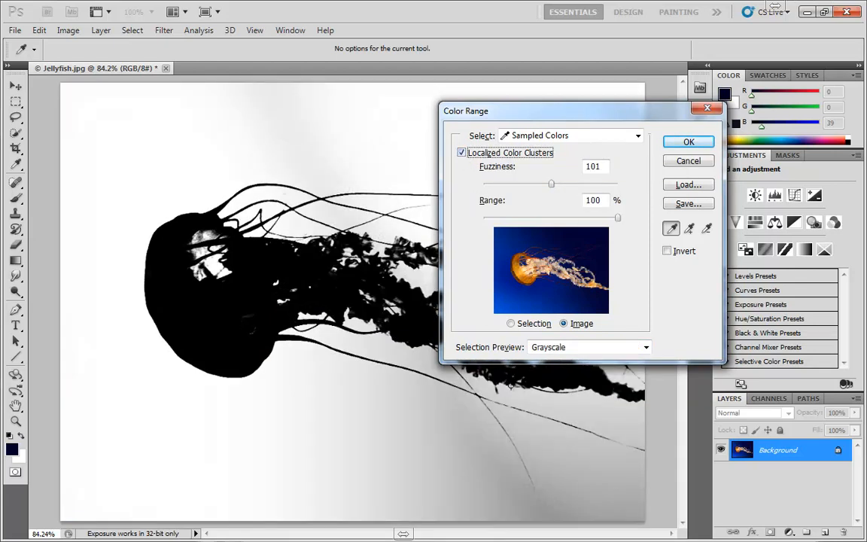
{"action": "left_click", "coordinate": [517, 448]}
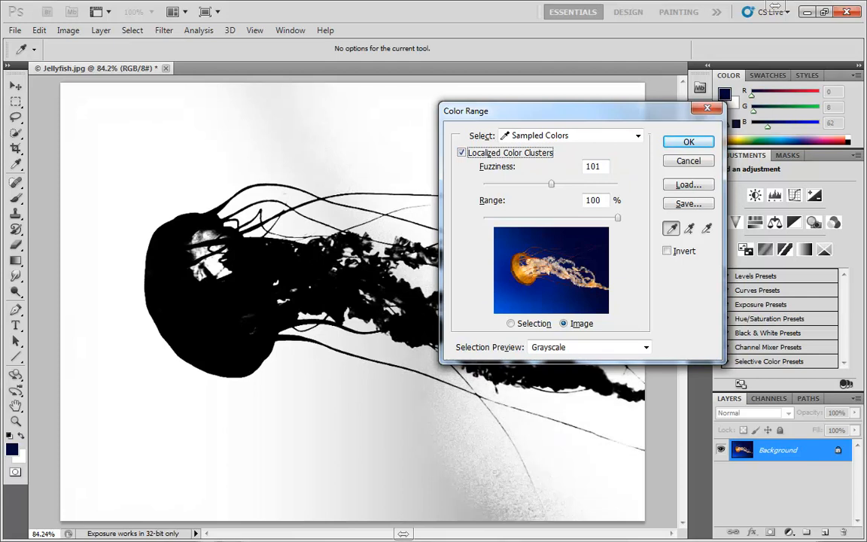
{"action": "left_click", "coordinate": [427, 436]}
{"action": "left_click", "coordinate": [319, 466]}
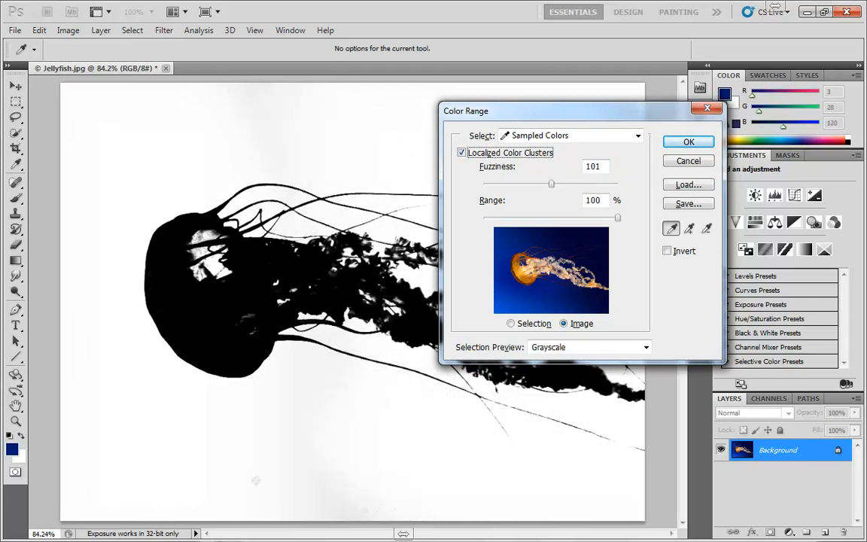
{"action": "left_click", "coordinate": [253, 477]}
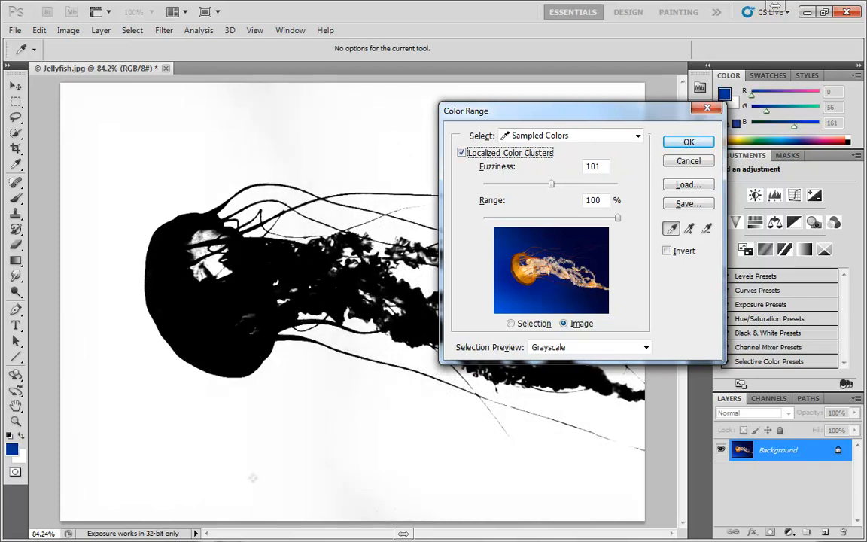
Step: Toggle Localized Color Clusters repeatedly to compare the grayscale preview with and without it, leaving it enabled
{"action": "left_click", "coordinate": [461, 153]}
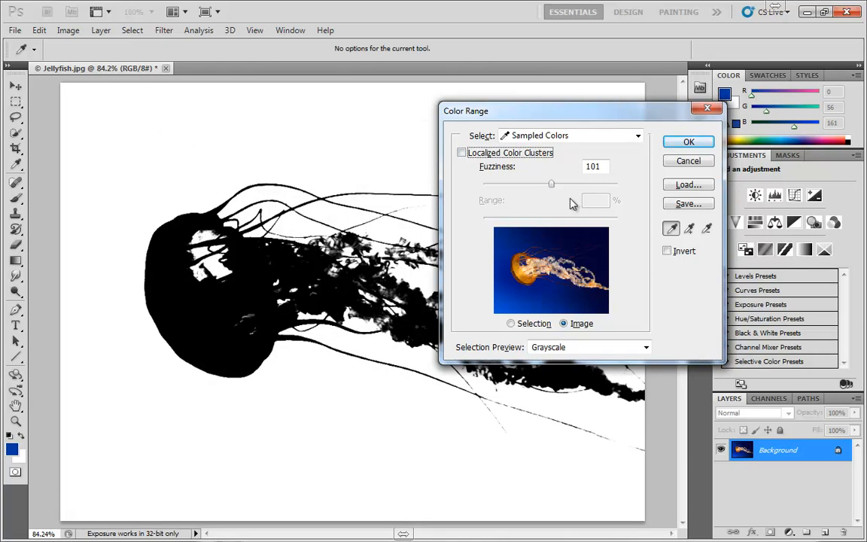
{"action": "left_click", "coordinate": [462, 152]}
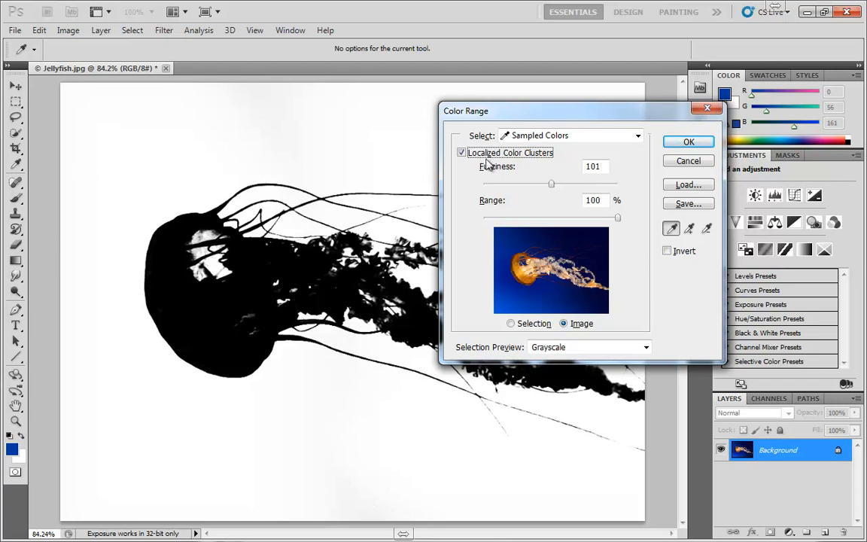
{"action": "left_click", "coordinate": [462, 153]}
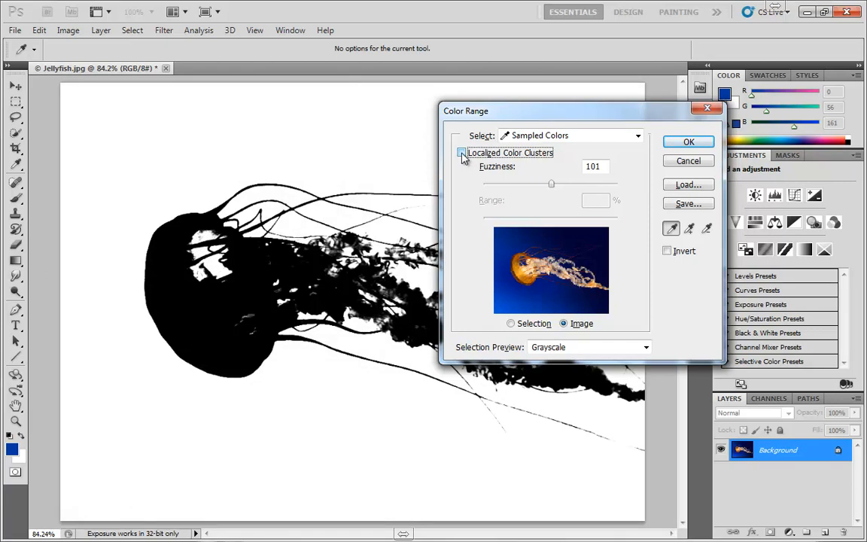
{"action": "left_click_drag", "start_coordinate": [482, 113], "coordinate": [715, 290]}
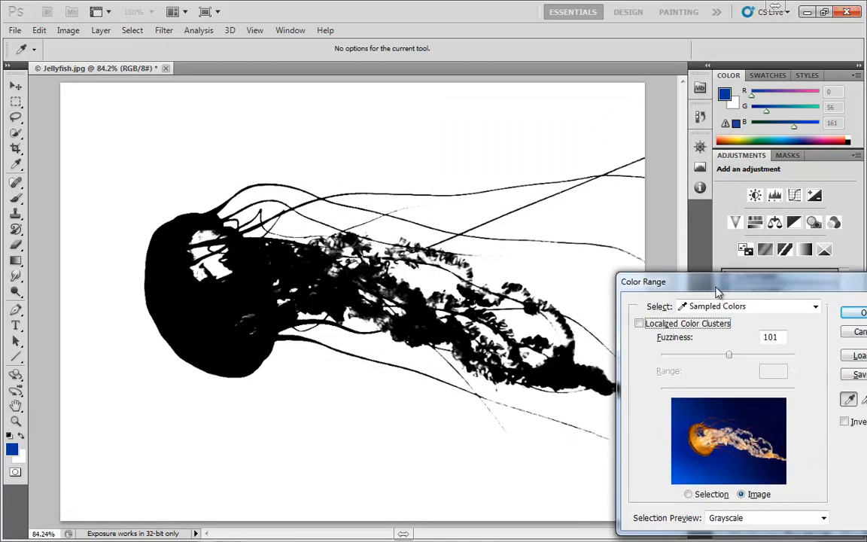
{"action": "left_click", "coordinate": [636, 322]}
{"action": "left_click", "coordinate": [636, 322]}
{"action": "left_click", "coordinate": [636, 322]}
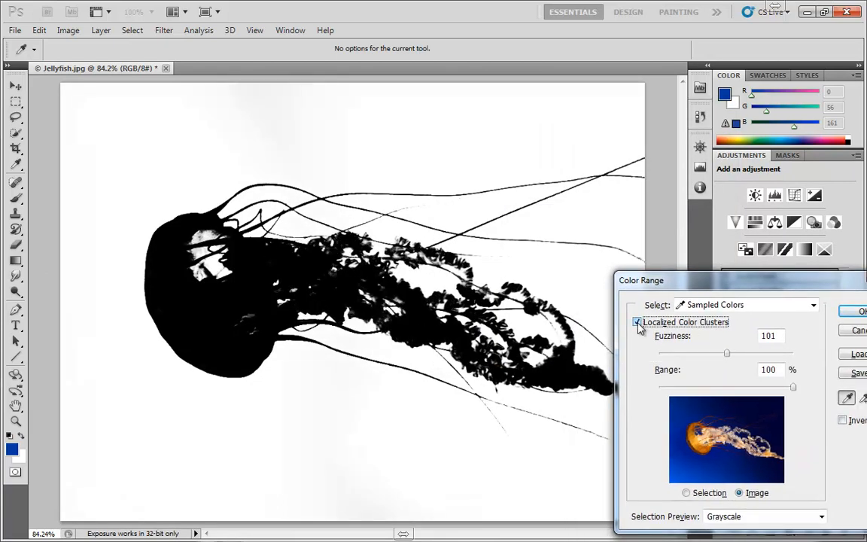
{"action": "left_click", "coordinate": [636, 322]}
{"action": "left_click", "coordinate": [637, 322]}
{"action": "left_click", "coordinate": [636, 322]}
{"action": "left_click_drag", "start_coordinate": [743, 277], "coordinate": [617, 116]}
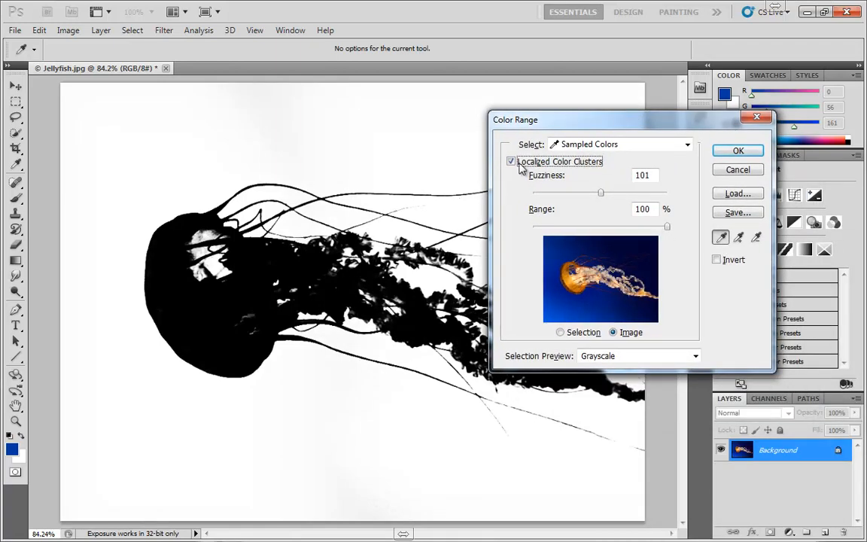
Step: Reduce the cluster Range to 4% and sample spots in the black vertical band below and above the jellyfish
{"action": "left_click_drag", "start_coordinate": [666, 226], "coordinate": [532, 237]}
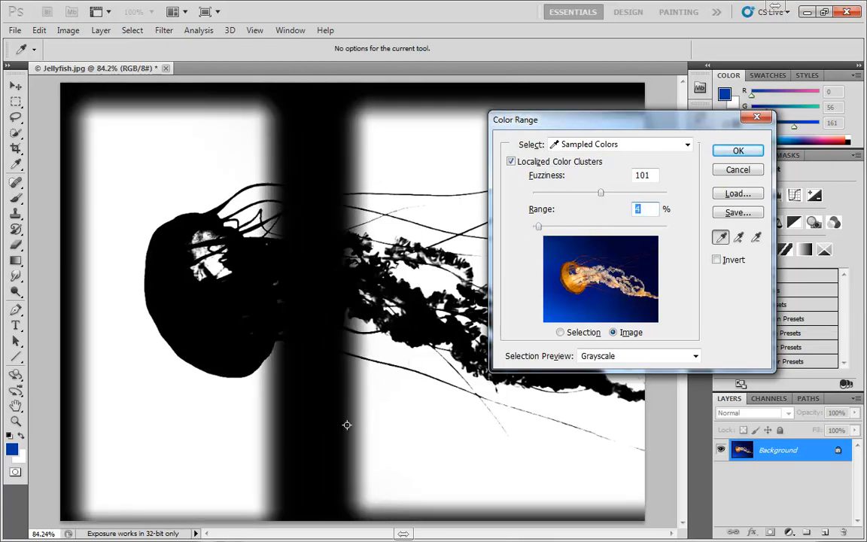
{"action": "left_click", "coordinate": [347, 423], "text": "shift"}
{"action": "left_click", "coordinate": [319, 433], "text": "shift"}
{"action": "left_click", "coordinate": [284, 444], "text": "shift"}
{"action": "left_click", "coordinate": [313, 481], "text": "shift"}
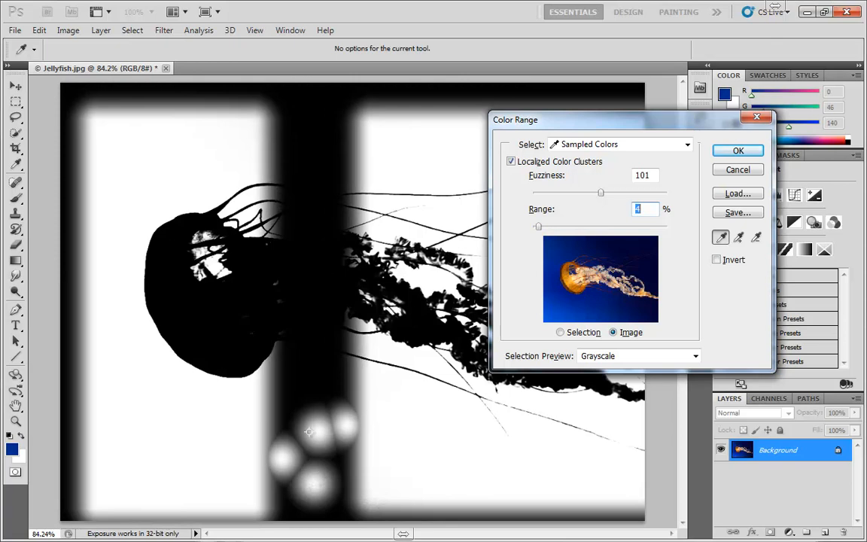
{"action": "left_click", "coordinate": [303, 391], "text": "shift"}
{"action": "left_click", "coordinate": [310, 145], "text": "shift"}
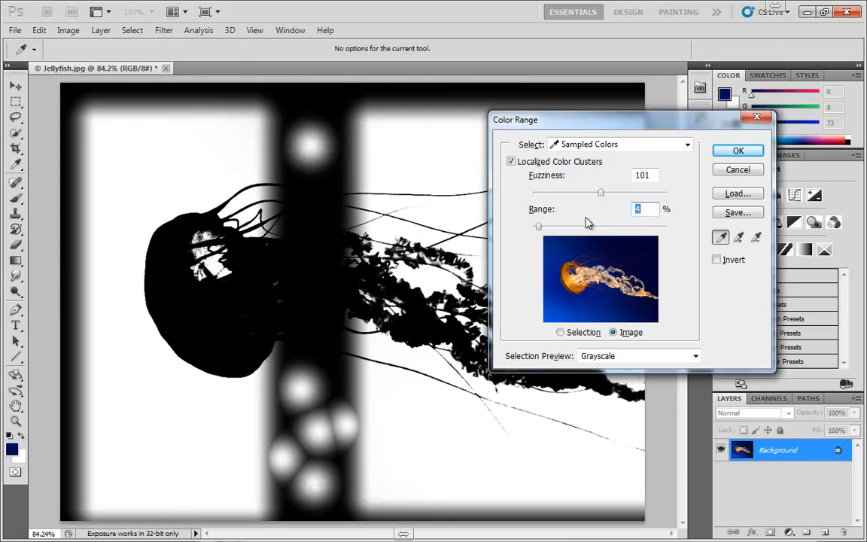
{"action": "left_click", "coordinate": [338, 138], "text": "shift"}
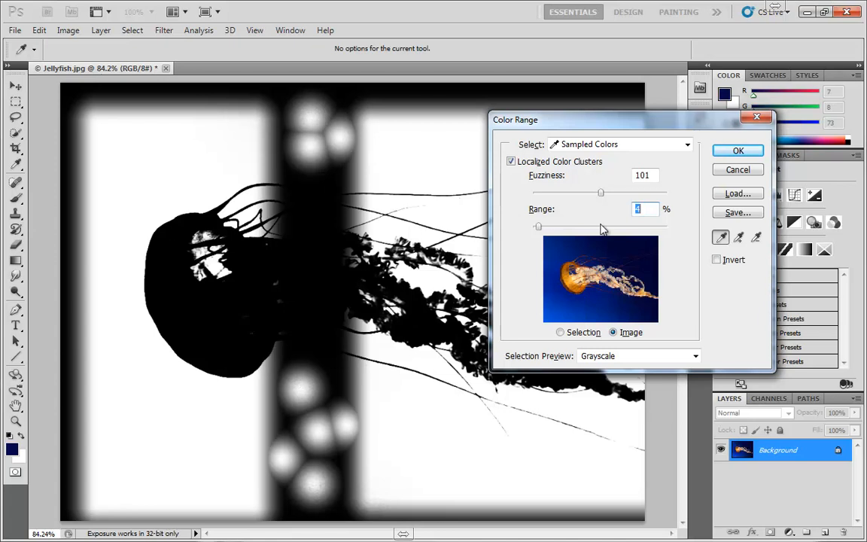
Step: Lower the Range to 3%, sample another spot in the band below the jellyfish, and restore the Range to 100%
{"action": "mouse_move", "coordinate": [538, 226]}
{"action": "left_mouse_down"}
{"action": "mouse_move", "coordinate": [624, 228]}
{"action": "mouse_move", "coordinate": [489, 228]}
{"action": "mouse_move", "coordinate": [548, 230]}
{"action": "mouse_move", "coordinate": [532, 226]}
{"action": "mouse_move", "coordinate": [539, 228]}
{"action": "left_mouse_up"}
{"action": "left_click", "coordinate": [330, 407]}
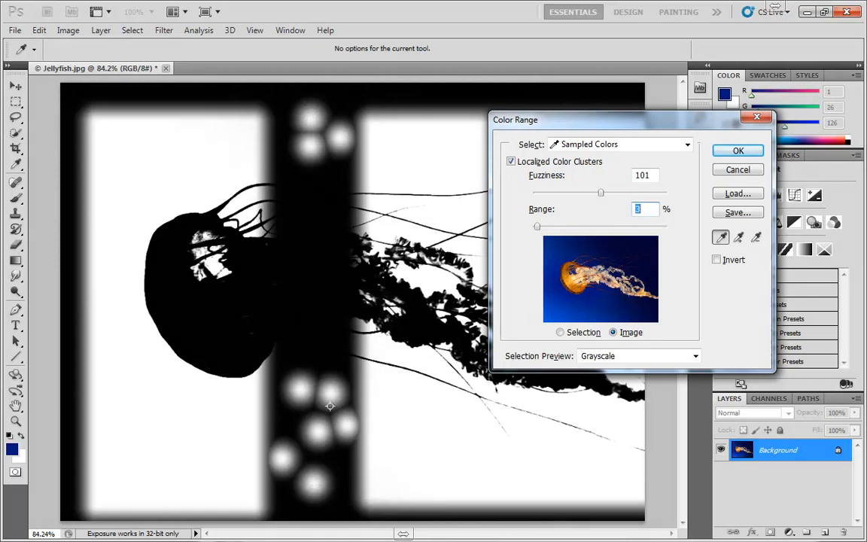
{"action": "left_click_drag", "start_coordinate": [539, 228], "coordinate": [672, 228]}
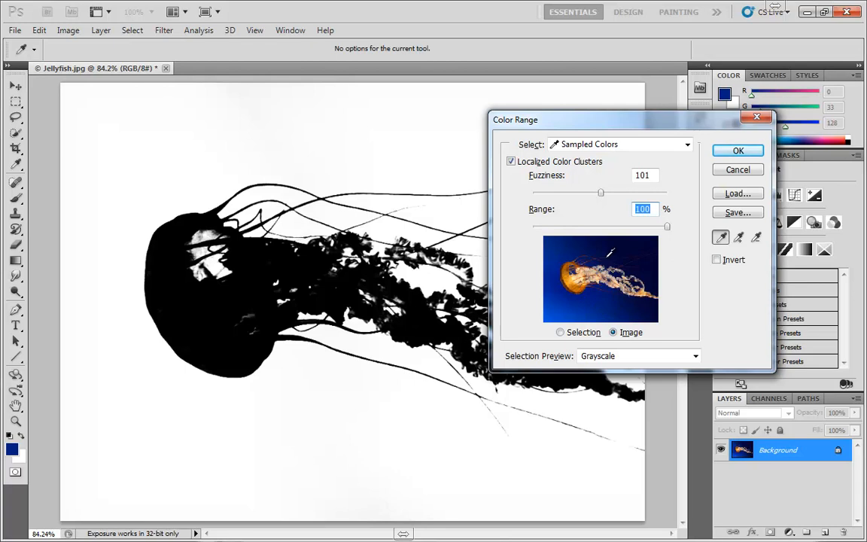
Step: Compare the Selection and Image thumbnails with the selection preview at None and Grayscale, ending on Image and Grayscale
{"action": "left_click", "coordinate": [569, 334]}
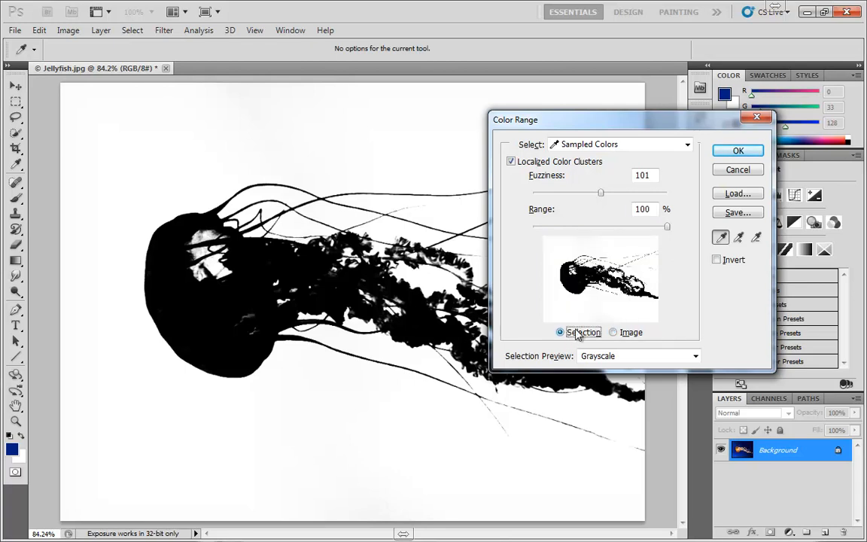
{"action": "left_click", "coordinate": [635, 334]}
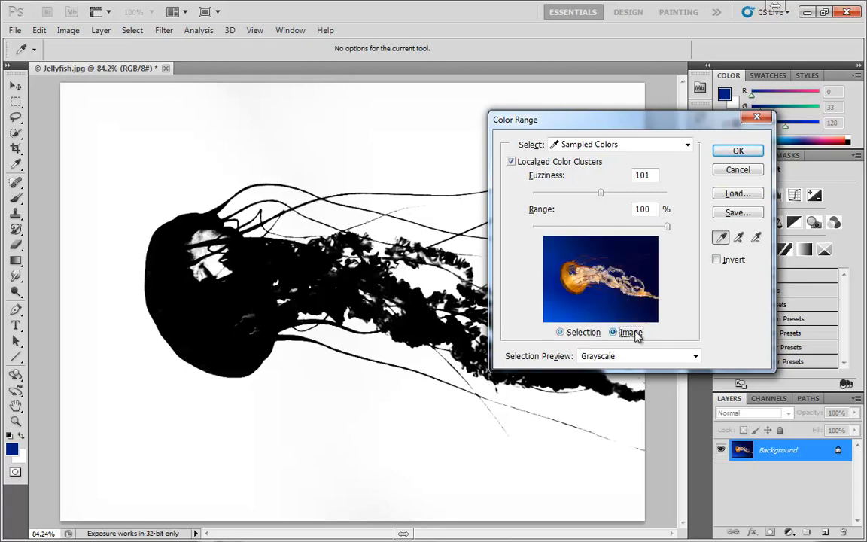
{"action": "left_click", "coordinate": [582, 355]}
{"action": "left_click", "coordinate": [594, 364]}
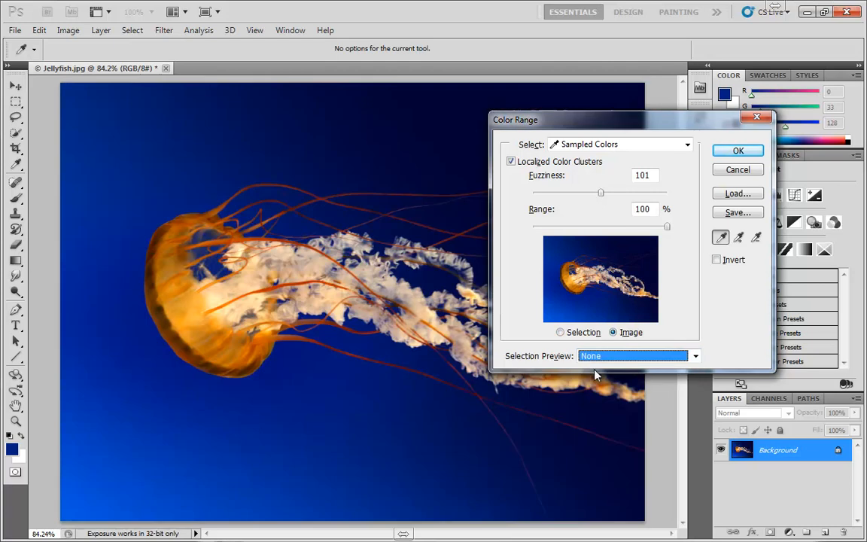
{"action": "left_click", "coordinate": [578, 333]}
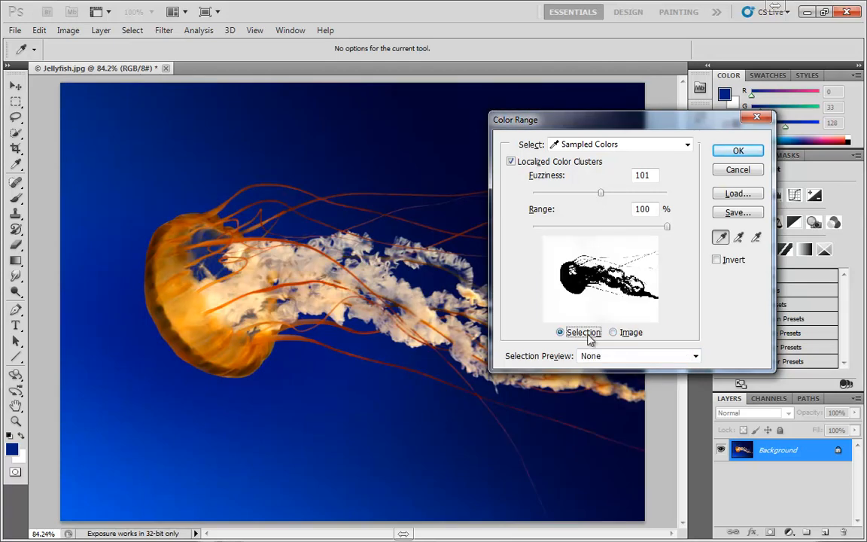
{"action": "left_click", "coordinate": [609, 356]}
{"action": "left_click", "coordinate": [600, 385]}
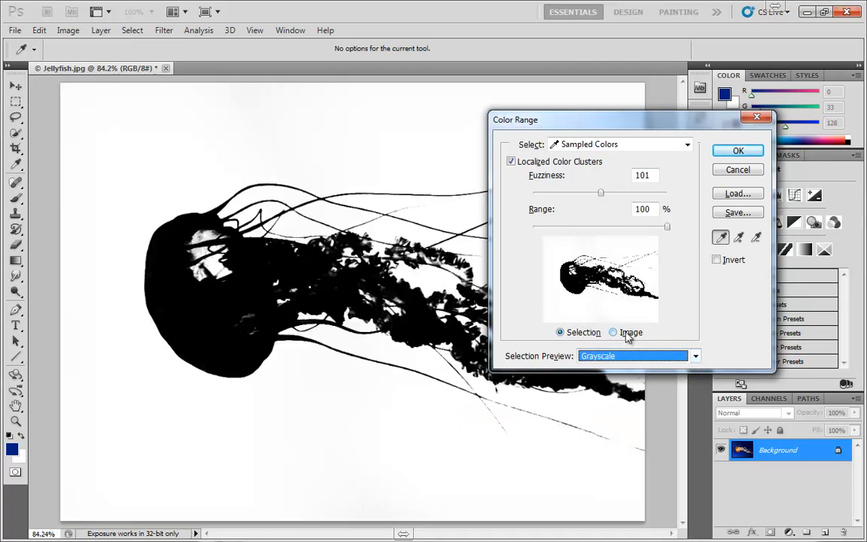
{"action": "left_click", "coordinate": [626, 334]}
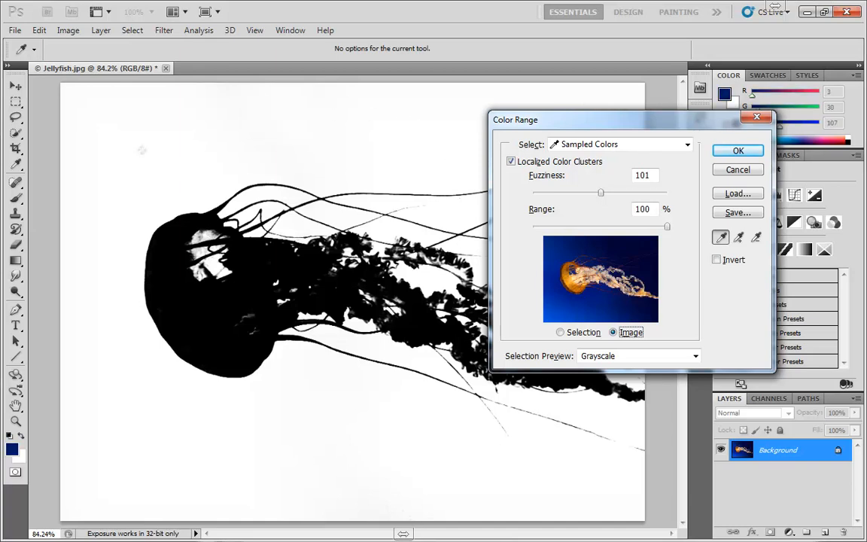
Step: Sample background blues above the bell, across the area below the jellyfish, and in the thumbnail image
{"action": "left_click", "coordinate": [187, 158]}
{"action": "left_click_drag", "start_coordinate": [105, 419], "coordinate": [353, 426]}
{"action": "left_click_drag", "start_coordinate": [609, 292], "coordinate": [558, 306]}
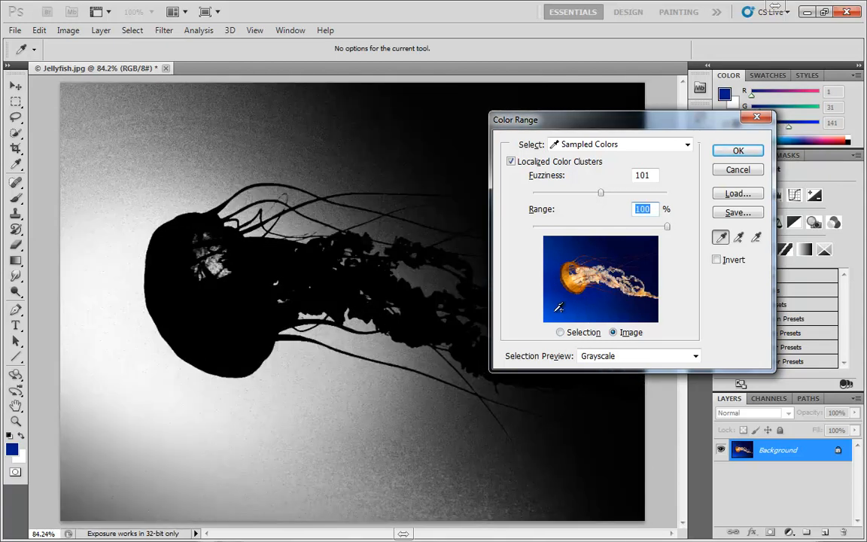
Step: Sample and add background blues around the jellyfish in the thumbnail image, then apply the Color Range selection
{"action": "left_click", "coordinate": [580, 246], "text": "shift"}
{"action": "left_click", "coordinate": [599, 247], "text": "shift"}
{"action": "left_click_drag", "start_coordinate": [610, 248], "coordinate": [653, 243]}
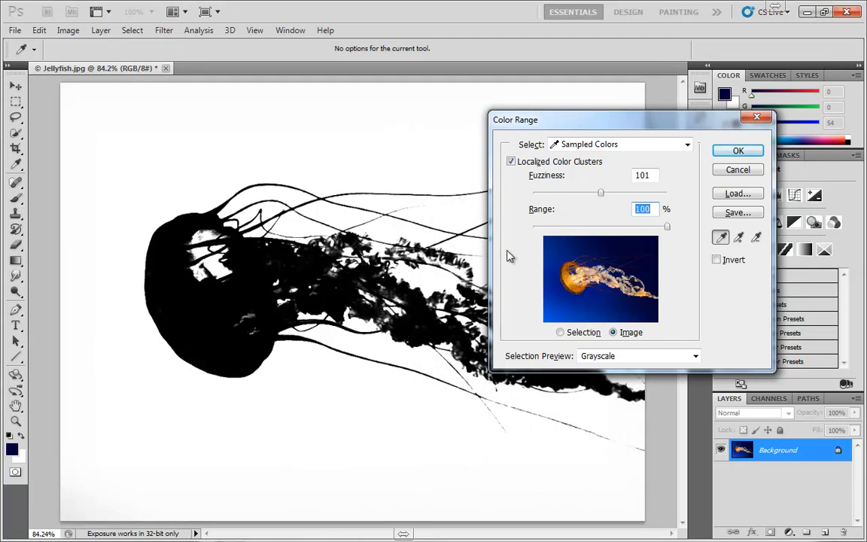
{"action": "left_click", "coordinate": [588, 307], "text": "shift"}
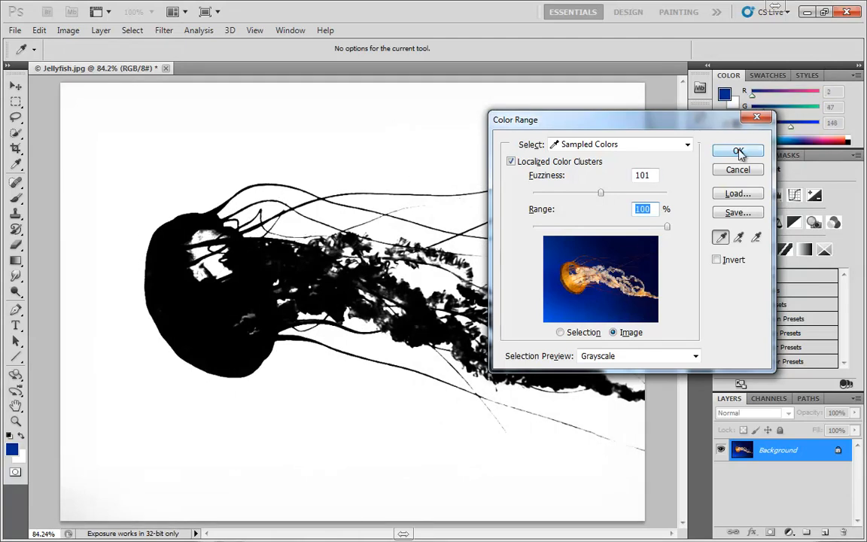
{"action": "left_click_drag", "start_coordinate": [672, 122], "coordinate": [566, 124]}
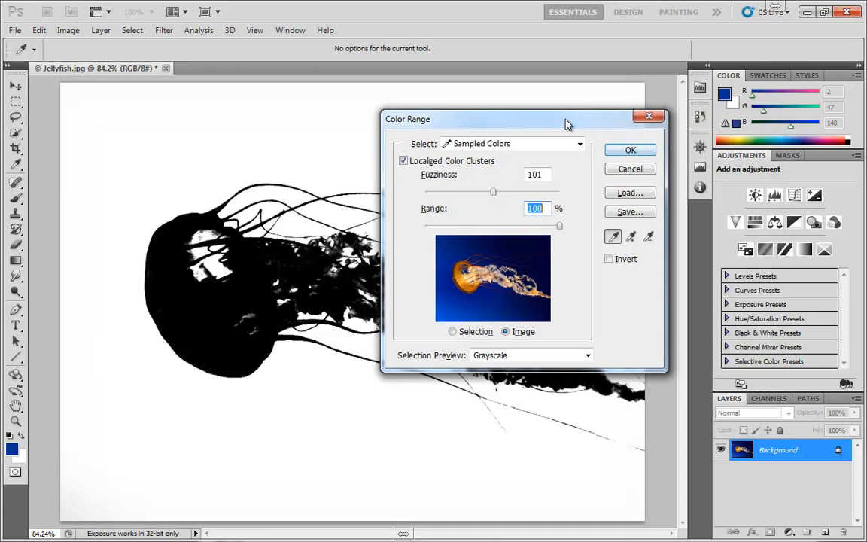
{"action": "left_click", "coordinate": [630, 150]}
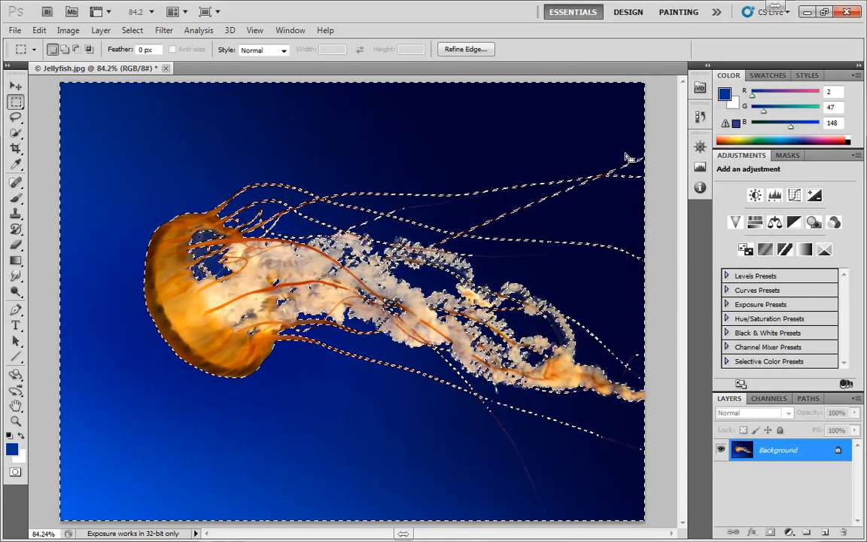
Step: Add a Solid Color fill layer in green 289402 over the selected background
{"action": "left_click", "coordinate": [788, 532]}
{"action": "left_click", "coordinate": [752, 253]}
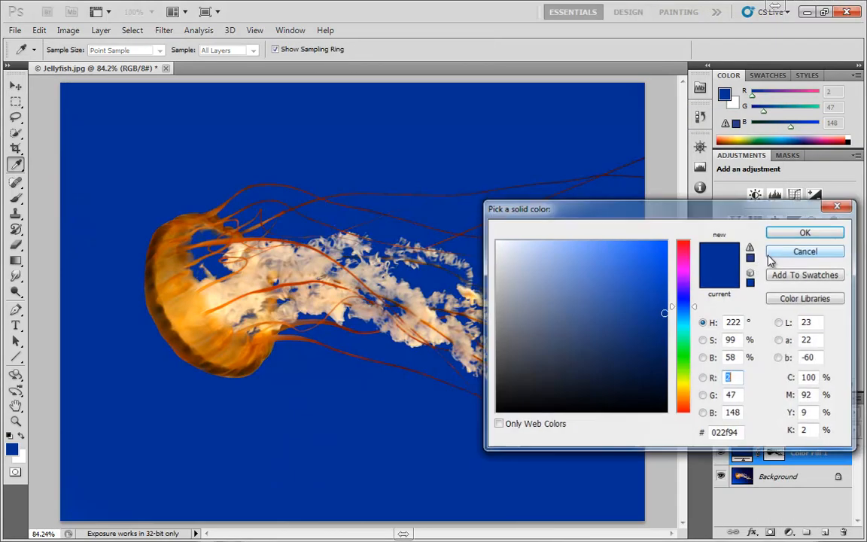
{"action": "left_click", "coordinate": [684, 351]}
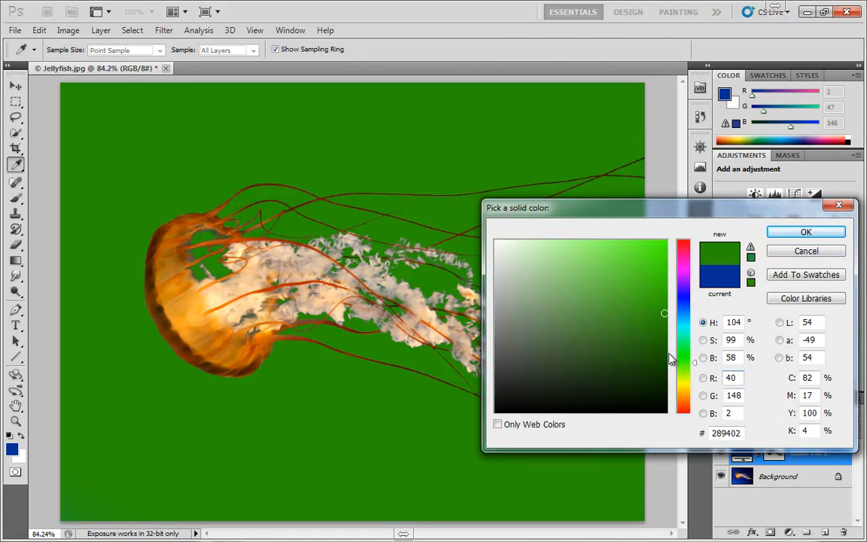
{"action": "left_click", "coordinate": [806, 232]}
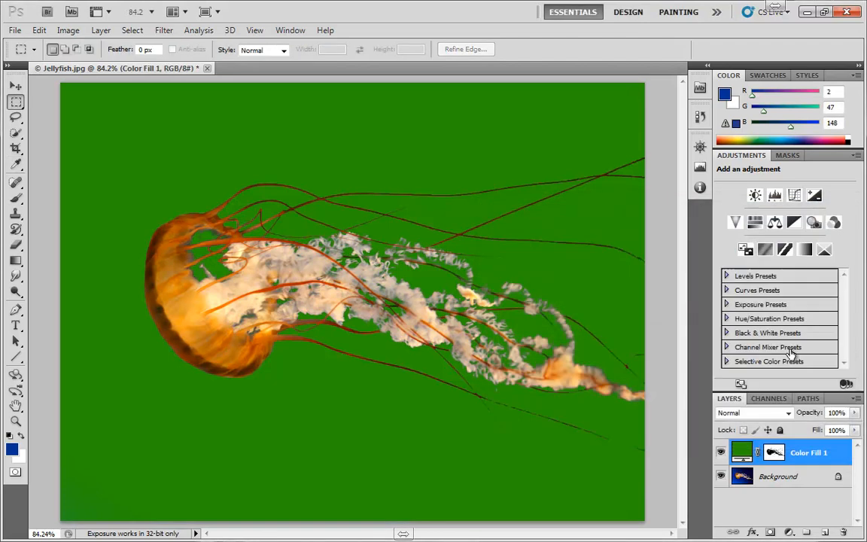
Step: Try the fill layer in Overlay, switch it to Color blend mode, and compare its opacity at 0% and 100%
{"action": "left_click", "coordinate": [788, 414]}
{"action": "left_click", "coordinate": [751, 224]}
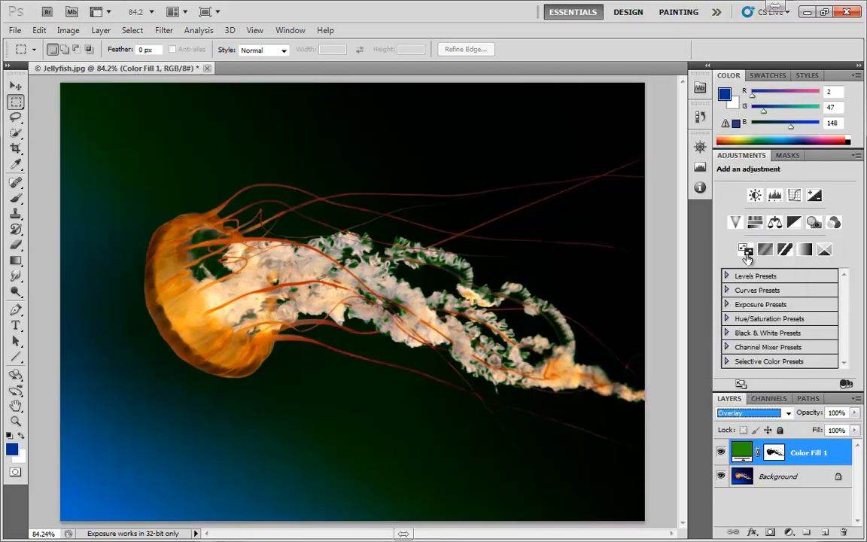
{"action": "left_click", "coordinate": [788, 412]}
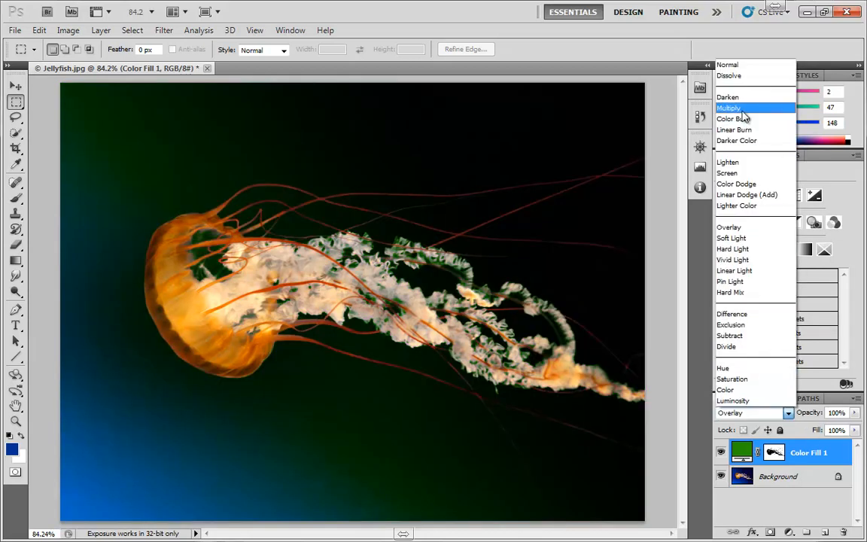
{"action": "left_click", "coordinate": [737, 389]}
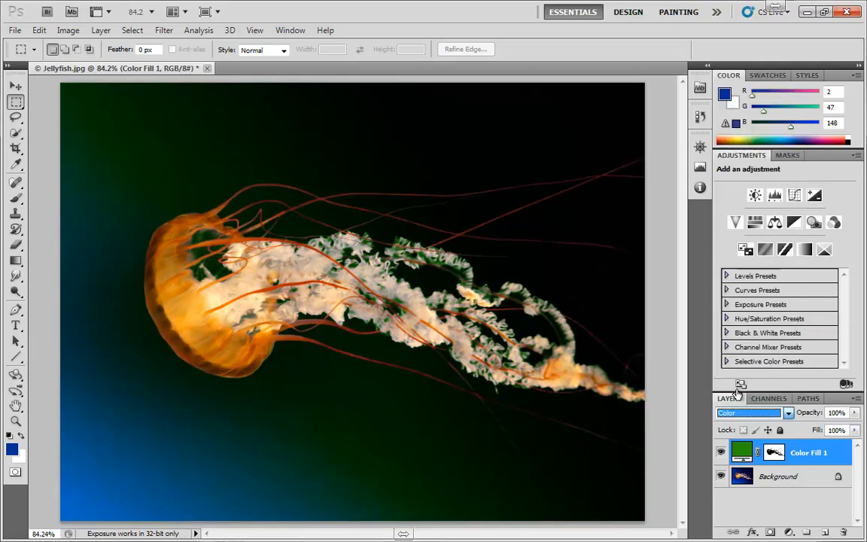
{"action": "left_click_drag", "start_coordinate": [854, 413], "coordinate": [782, 429]}
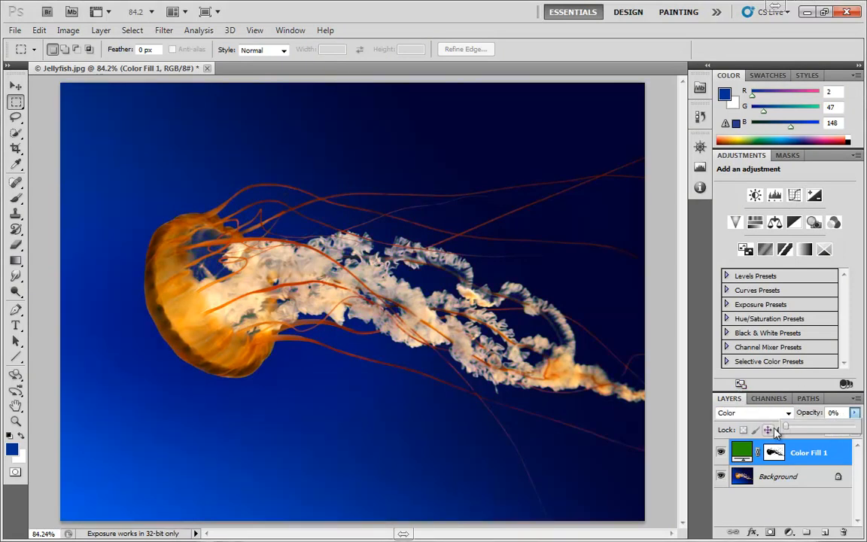
{"action": "left_click", "coordinate": [857, 430]}
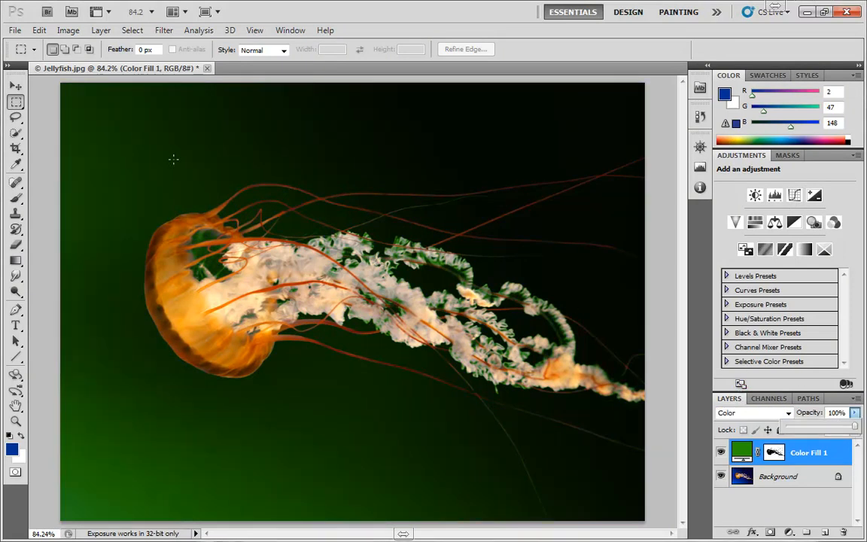
Step: Reopen Color Range, sample the dark green background above the jellyfish, and add more greens from below to above it
{"action": "left_click", "coordinate": [133, 30]}
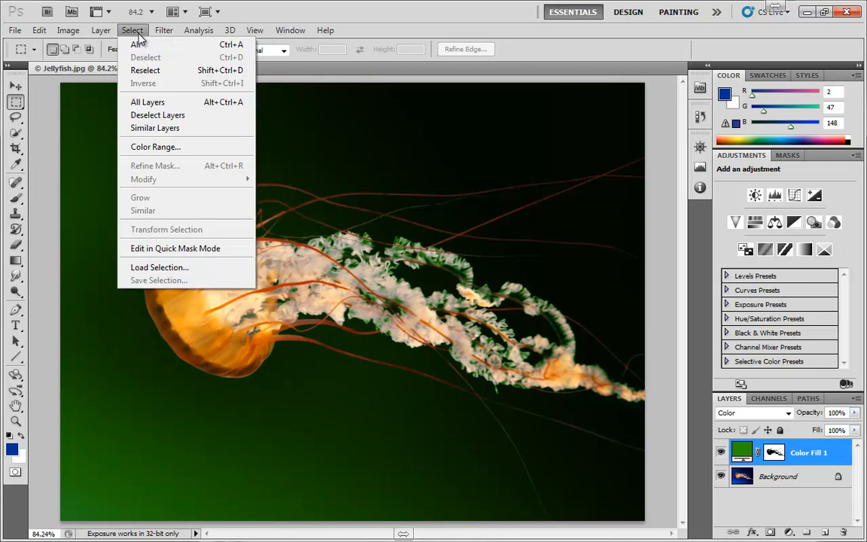
{"action": "left_click", "coordinate": [155, 146]}
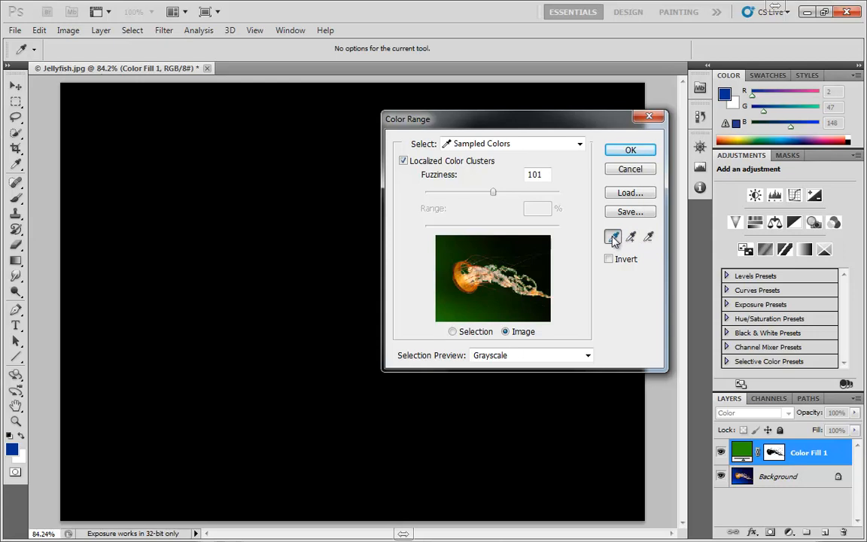
{"action": "left_click", "coordinate": [184, 187]}
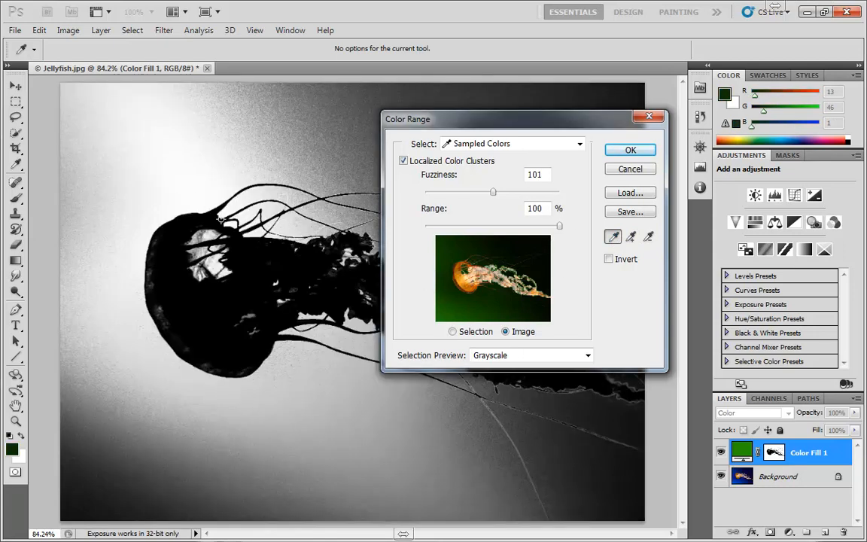
{"action": "left_click", "coordinate": [257, 146]}
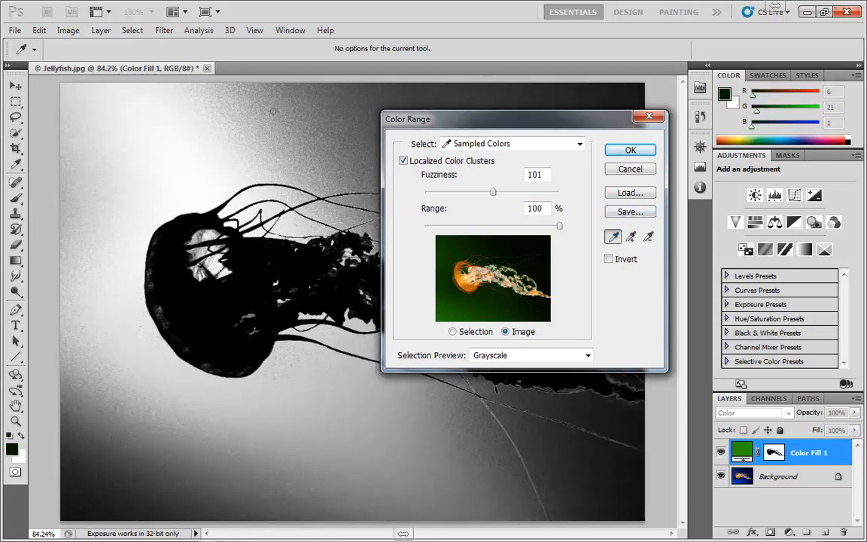
{"action": "left_click", "coordinate": [635, 237]}
{"action": "mouse_move", "coordinate": [336, 450]}
{"action": "left_mouse_down"}
{"action": "mouse_move", "coordinate": [147, 463]}
{"action": "mouse_move", "coordinate": [116, 422]}
{"action": "mouse_move", "coordinate": [96, 206]}
{"action": "mouse_move", "coordinate": [122, 178]}
{"action": "mouse_move", "coordinate": [240, 133]}
{"action": "left_mouse_up"}
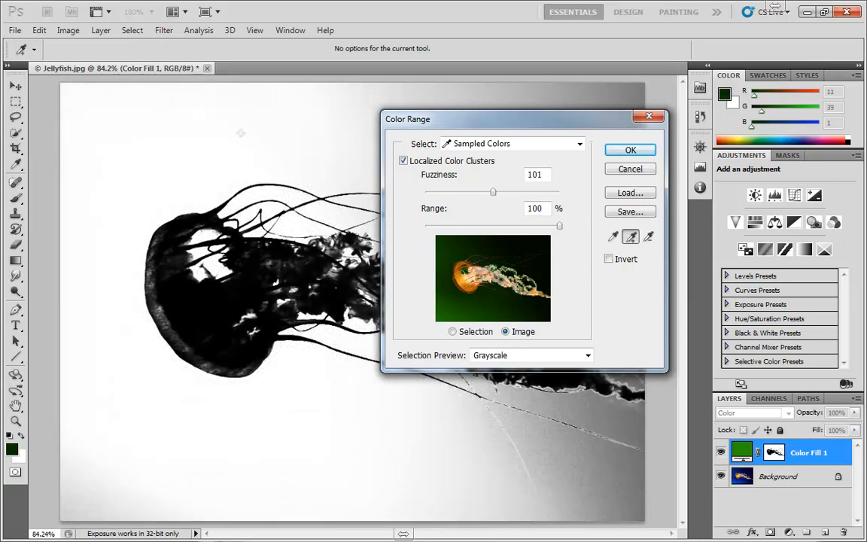
Step: Subtract the green below the jellyfish from the sampled colors, turn Invert on and off, and cancel Color Range
{"action": "left_click", "coordinate": [648, 236]}
{"action": "left_click", "coordinate": [420, 465]}
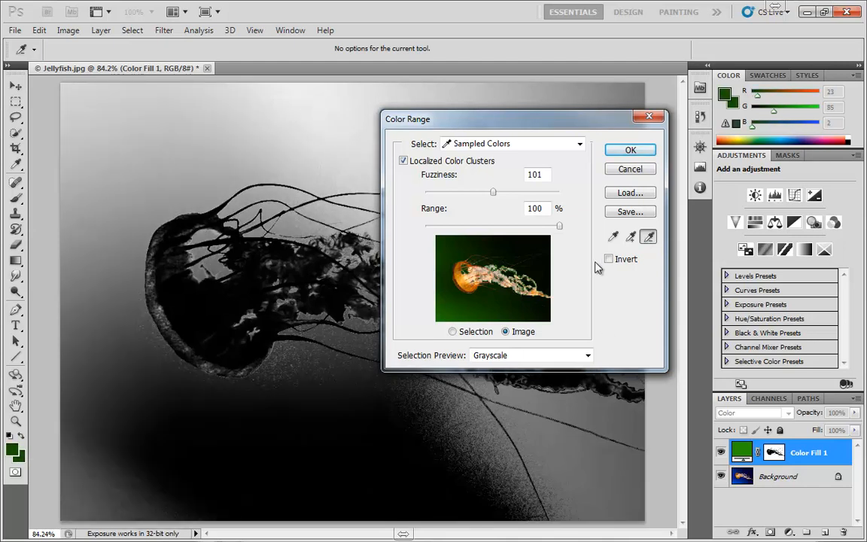
{"action": "left_click", "coordinate": [609, 260]}
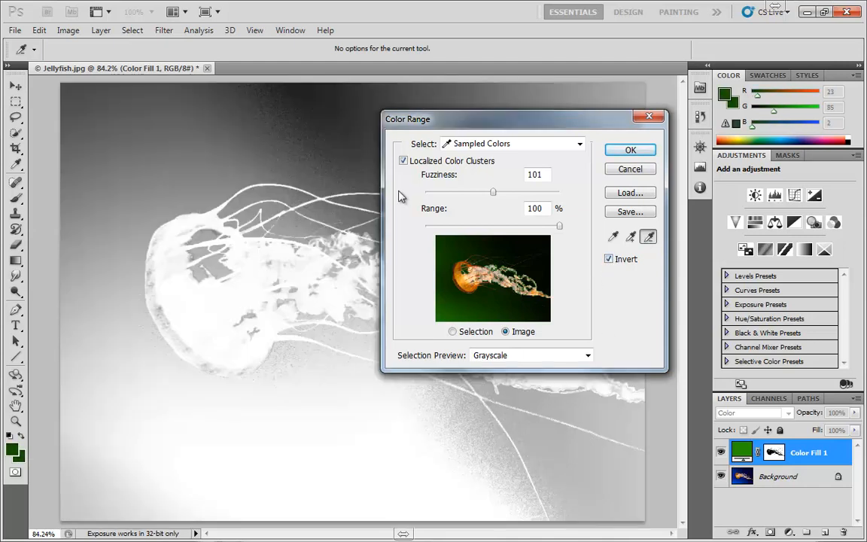
{"action": "left_click", "coordinate": [609, 258]}
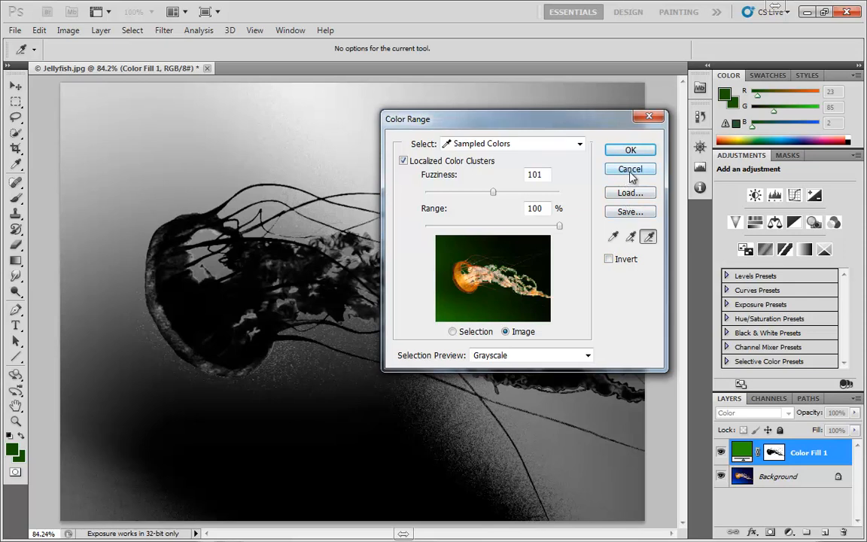
{"action": "left_click", "coordinate": [630, 171]}
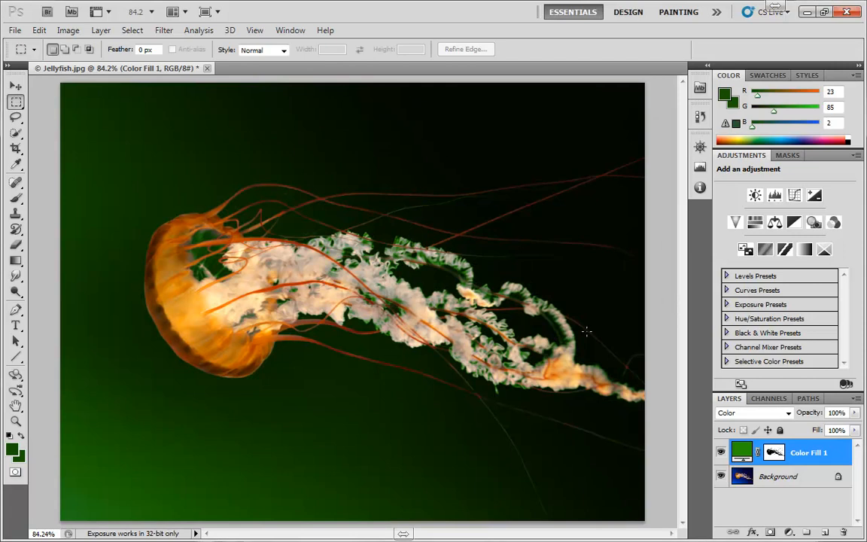
Step: Delete the green fill layer above the jellyfish photo
{"action": "left_click_drag", "start_coordinate": [752, 452], "coordinate": [842, 532]}
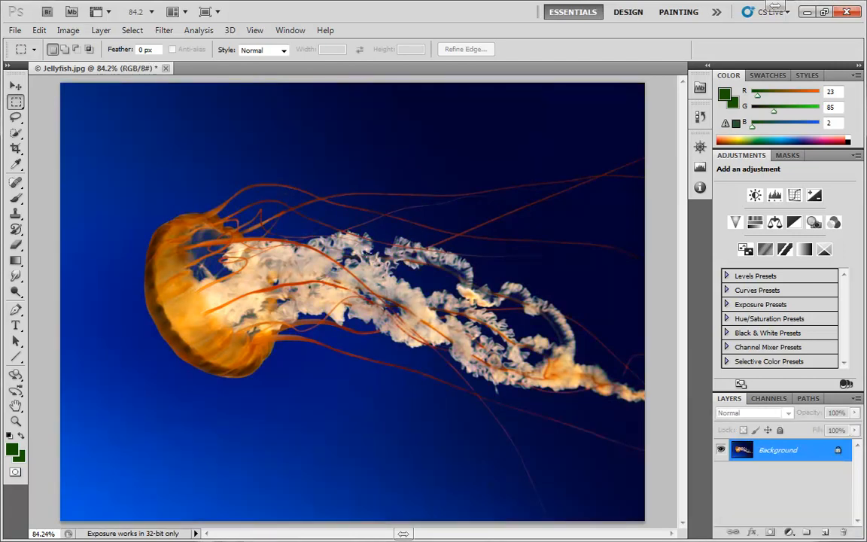